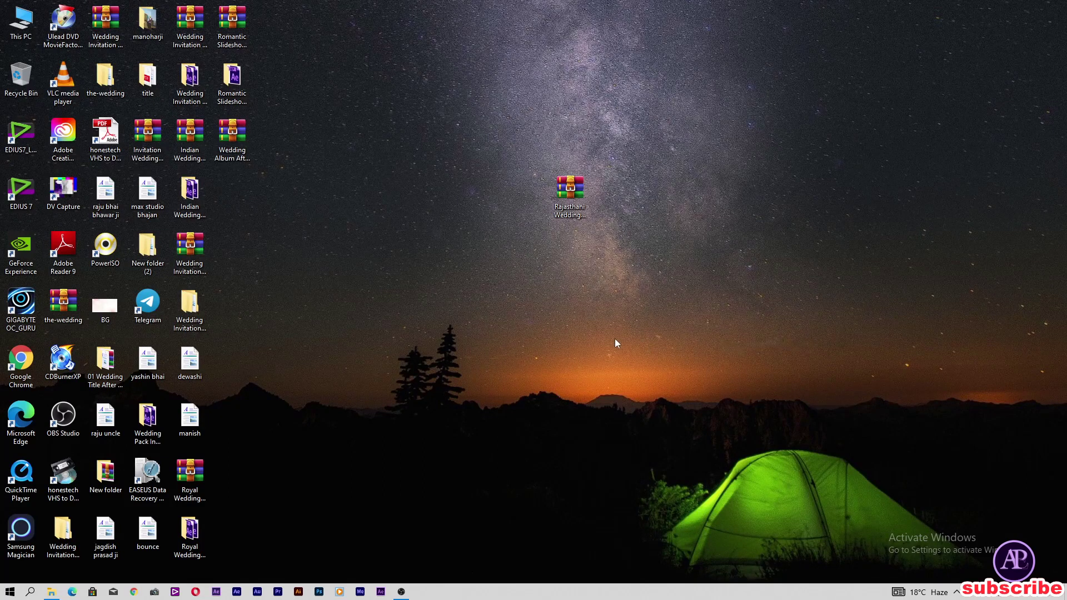
Step: Extract the Rajasthani wedding invitation RAR archive onto the desktop
click(570, 213)
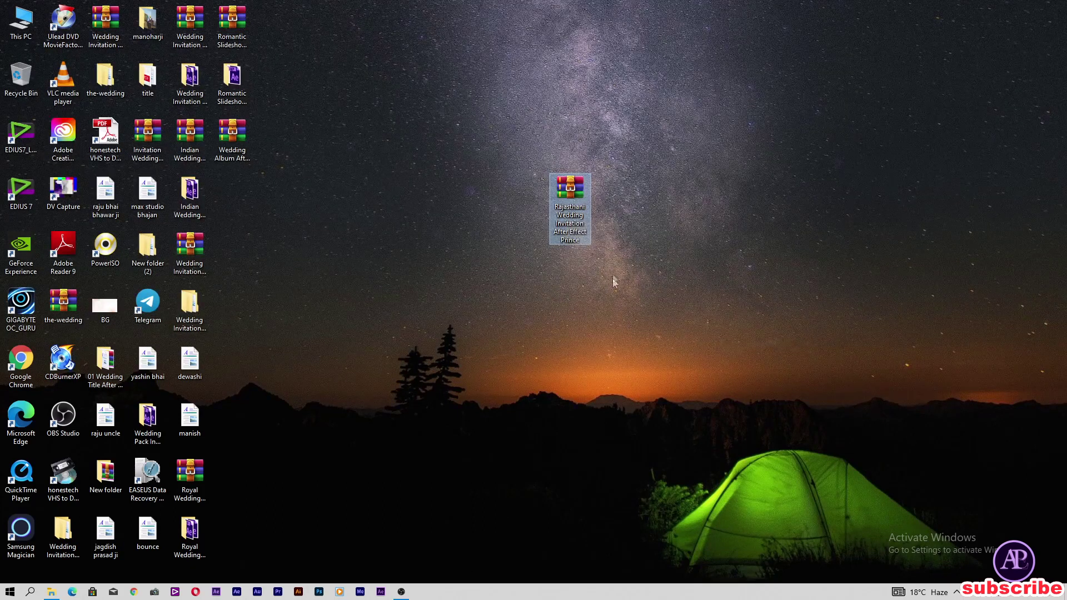
drag(584, 225, 557, 228)
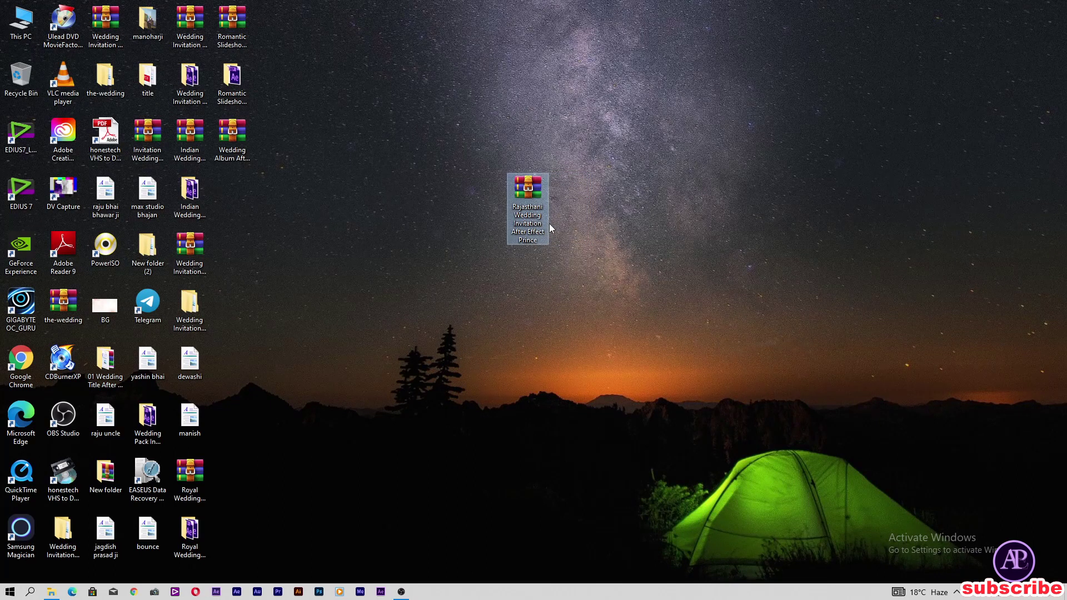
right_click(516, 193)
click(578, 251)
Step: Browse the extracted folder's Fotage After Effect Prince footage, then close the Explorer window
drag(232, 192, 585, 190)
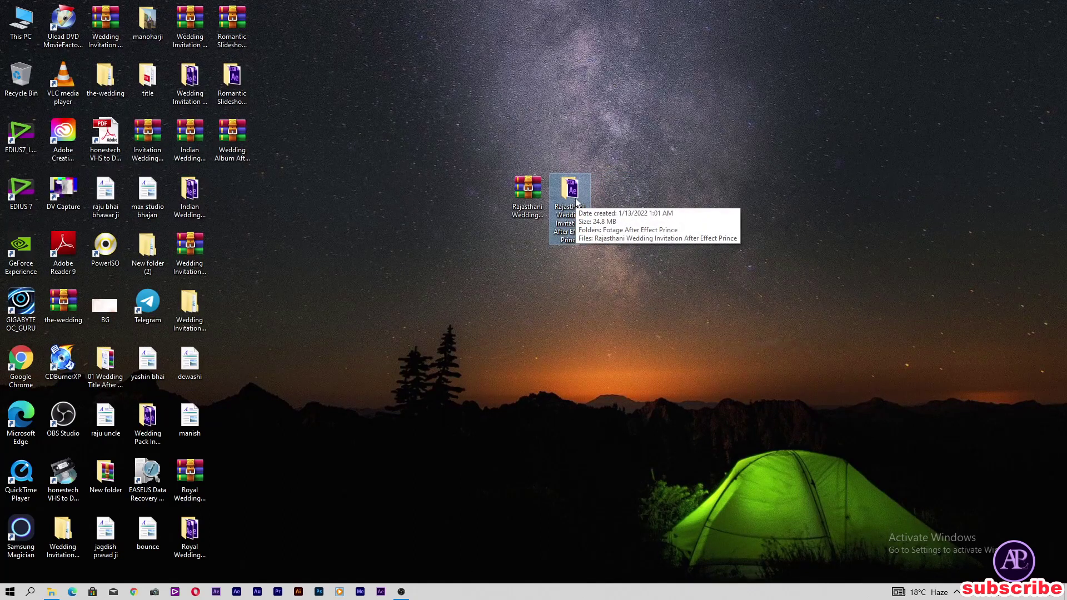
double_click(575, 198)
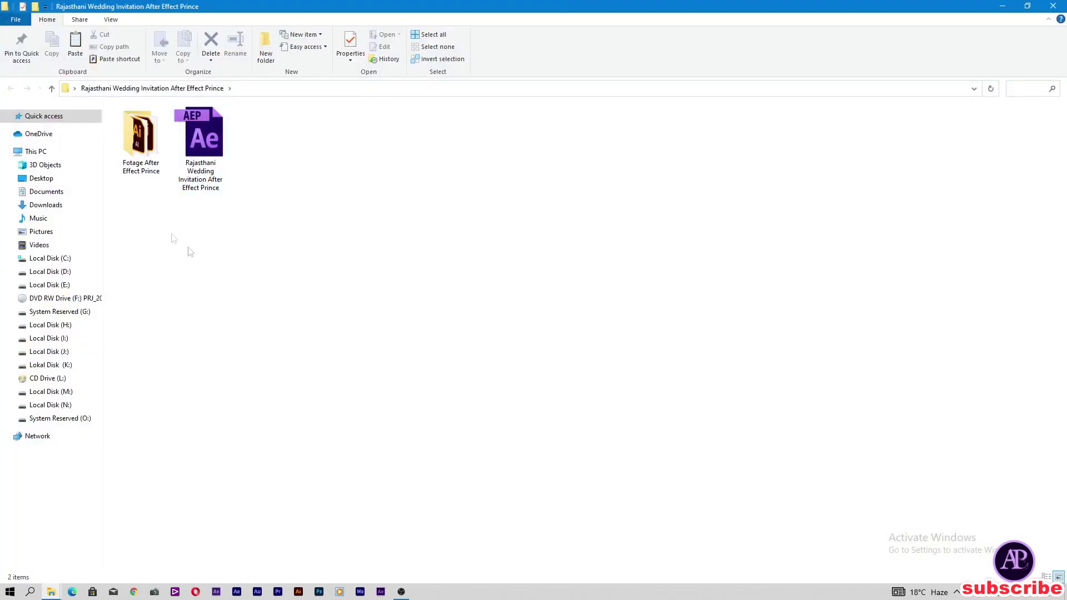
double_click(146, 164)
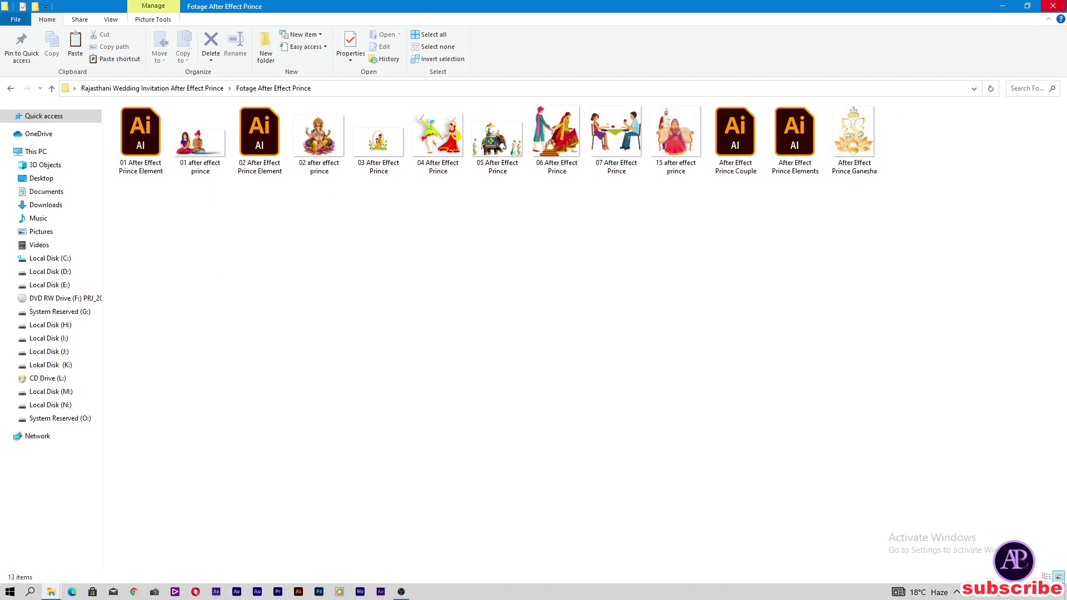
click(1054, 6)
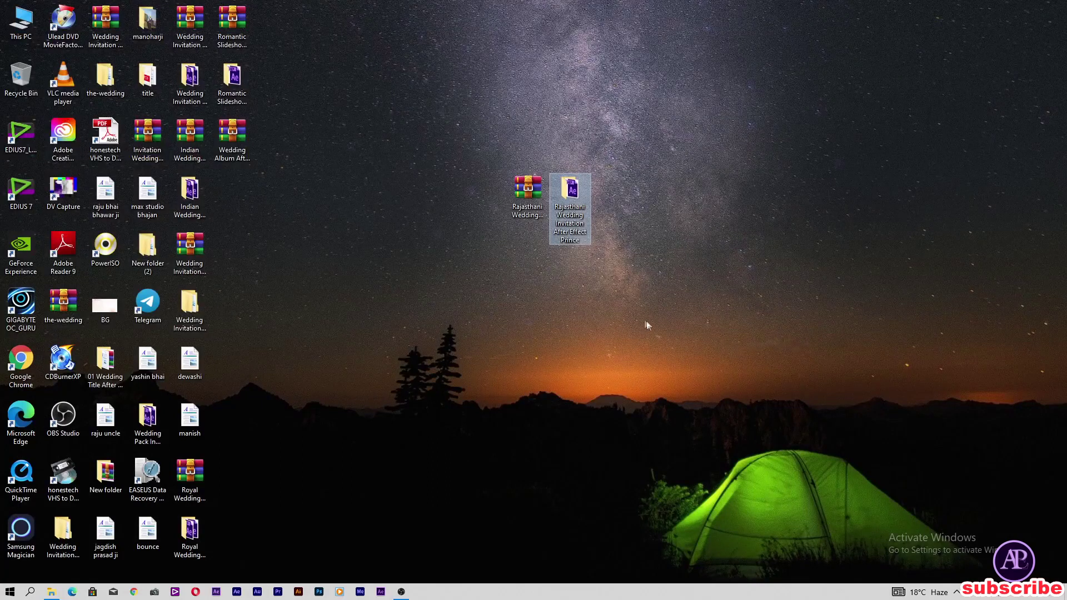
Step: Launch After Effects and open the Rajasthani Wedding Invitation .aep project from its Desktop folder
click(215, 591)
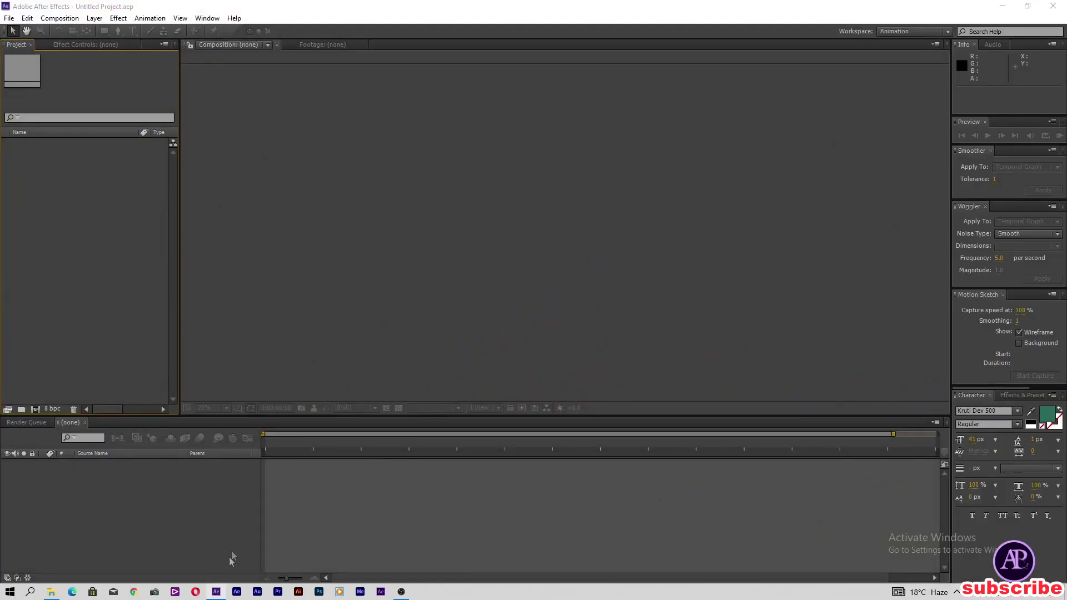
click(9, 18)
click(33, 43)
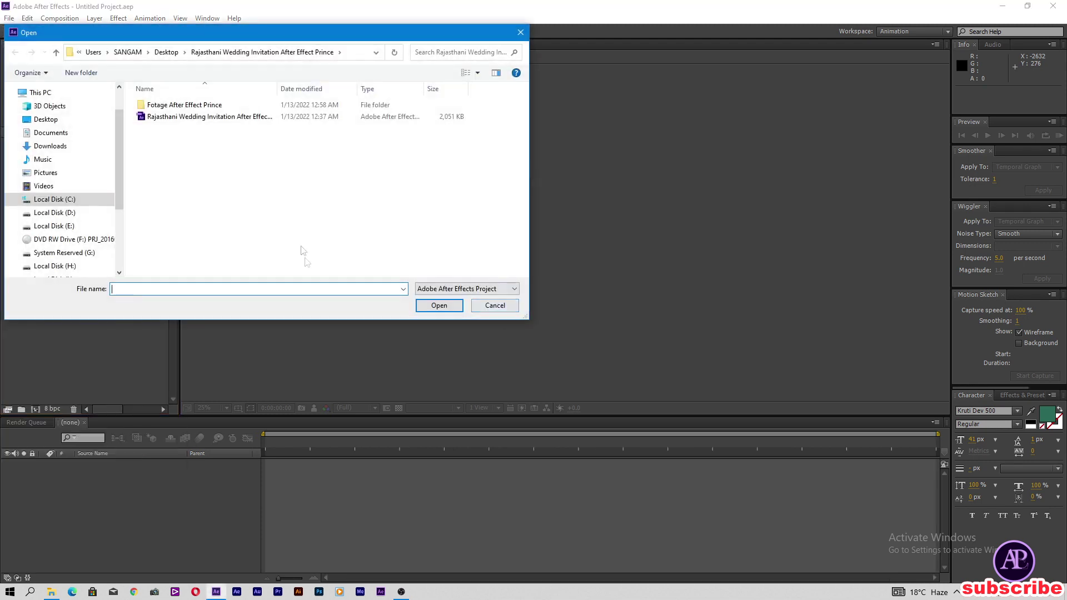
click(72, 119)
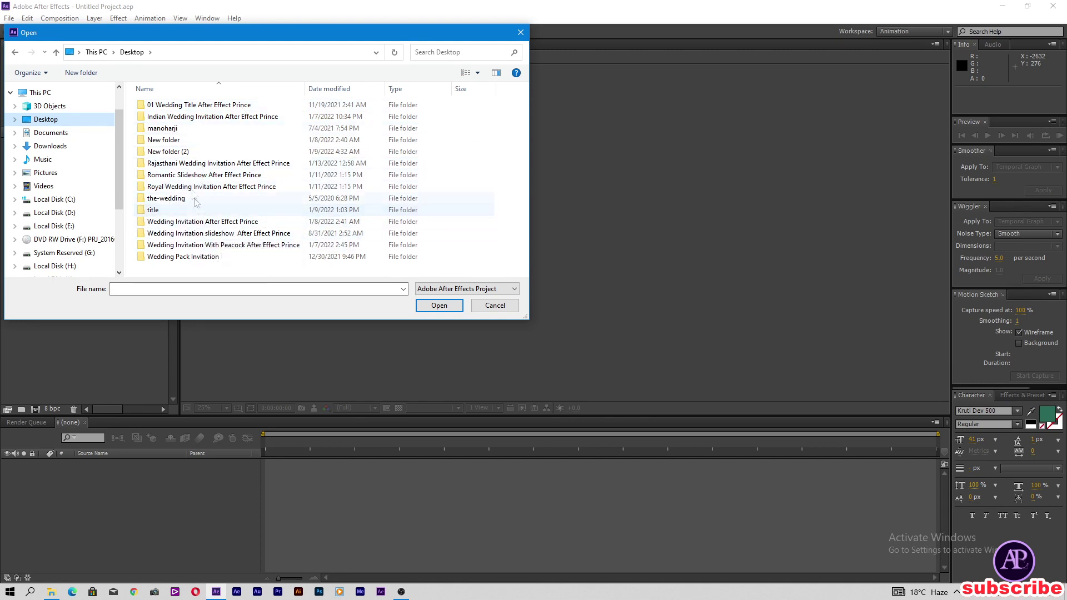
double_click(183, 164)
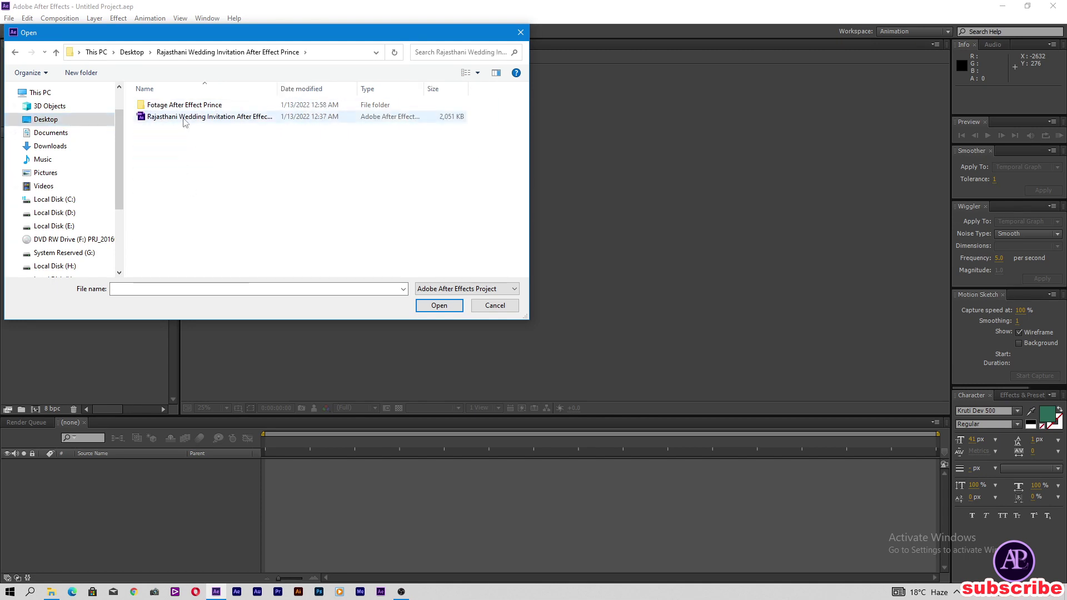
click(184, 118)
click(438, 306)
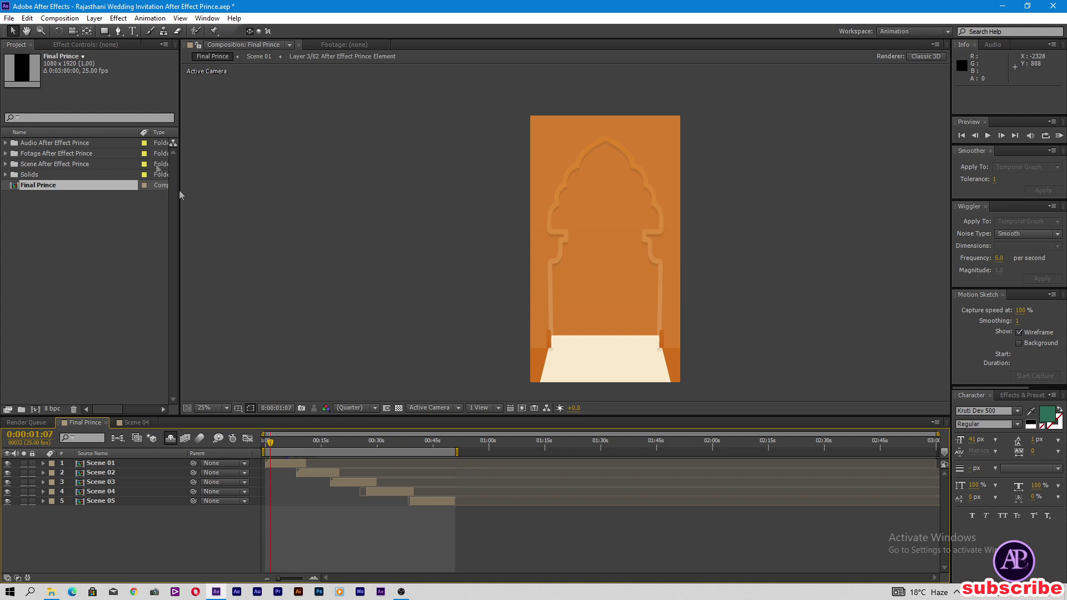
Step: Scrub Final Prince through the date and चि.राम scenes, then expand the Scene 01–05 folder
click(287, 442)
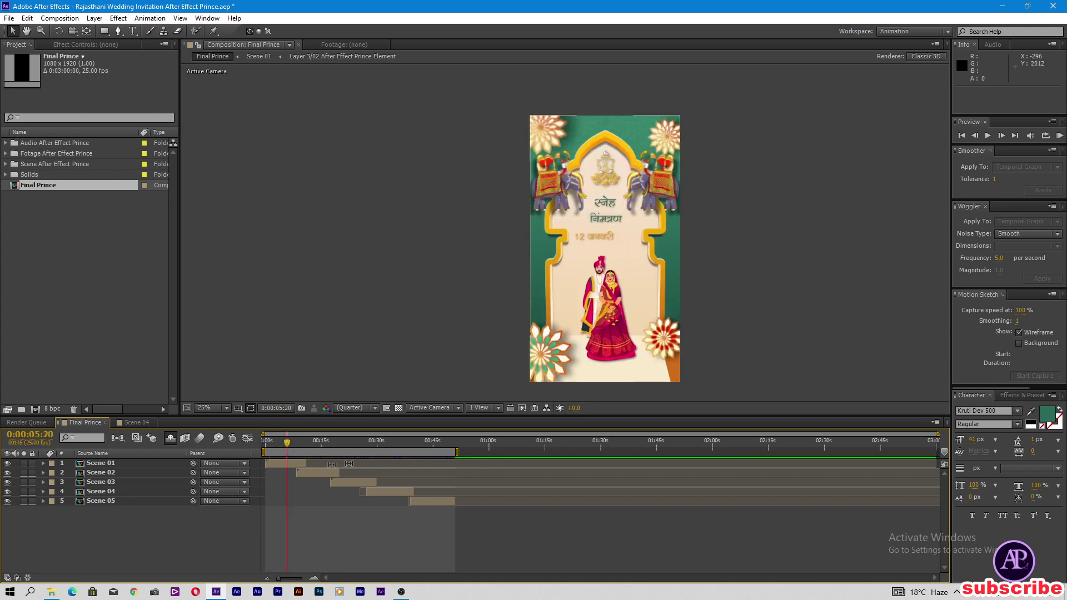
click(295, 443)
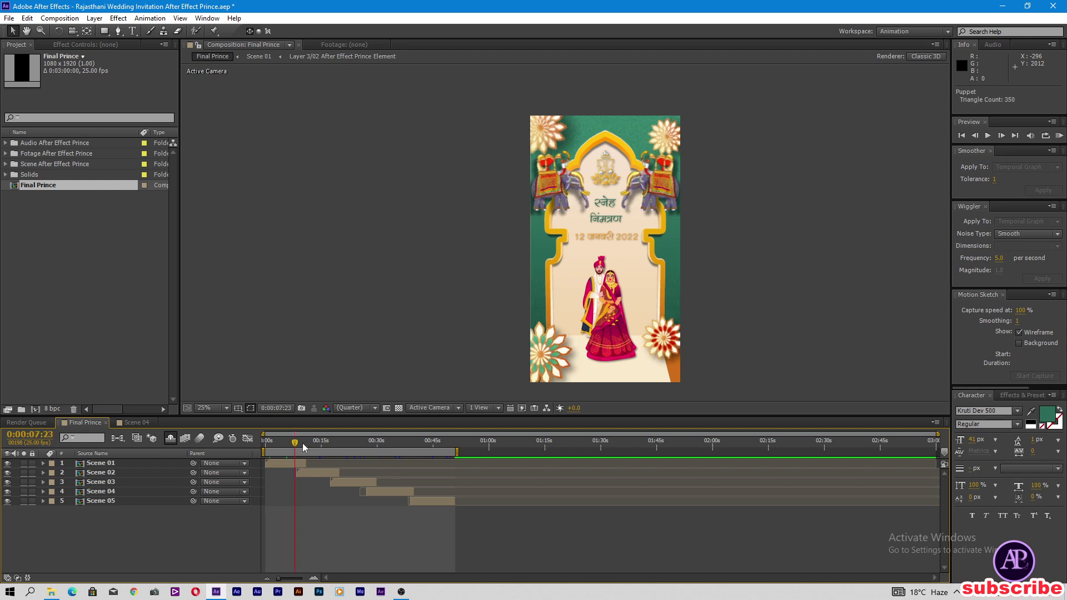
click(327, 443)
click(352, 443)
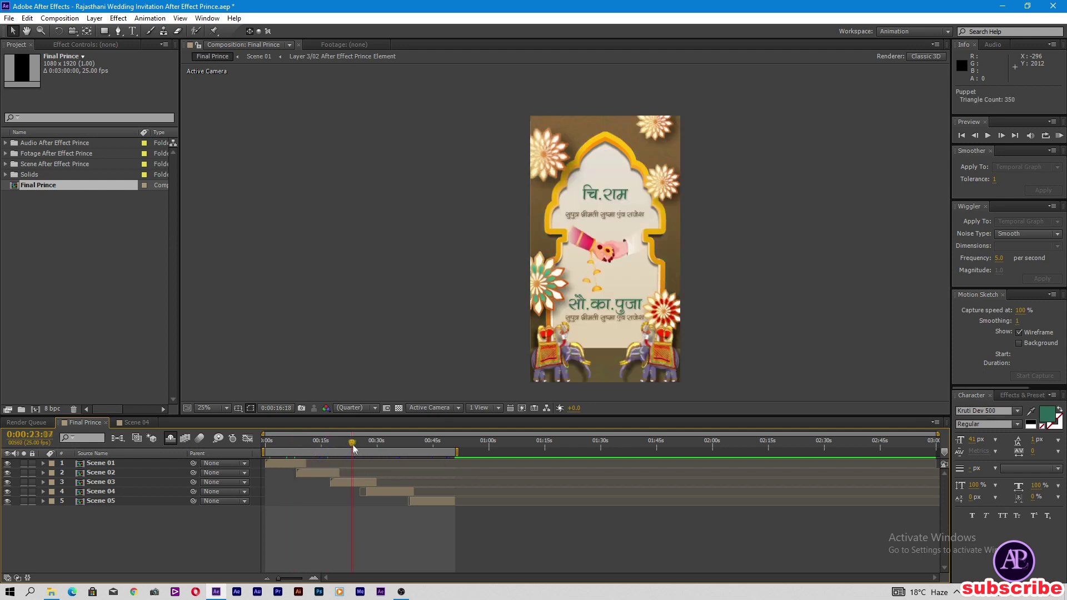
click(356, 448)
drag(356, 448, 443, 450)
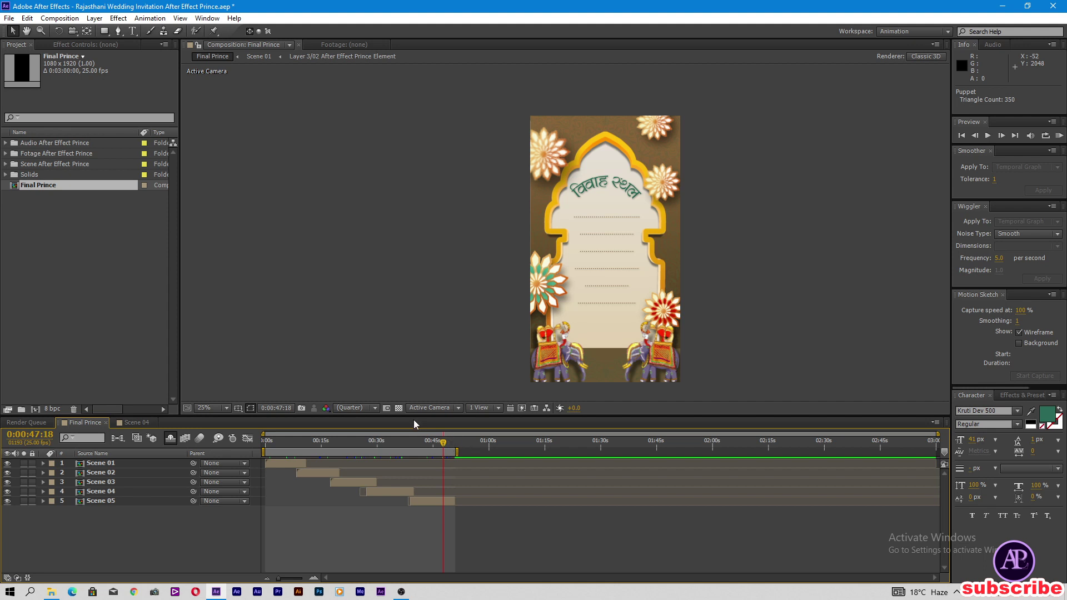
click(6, 165)
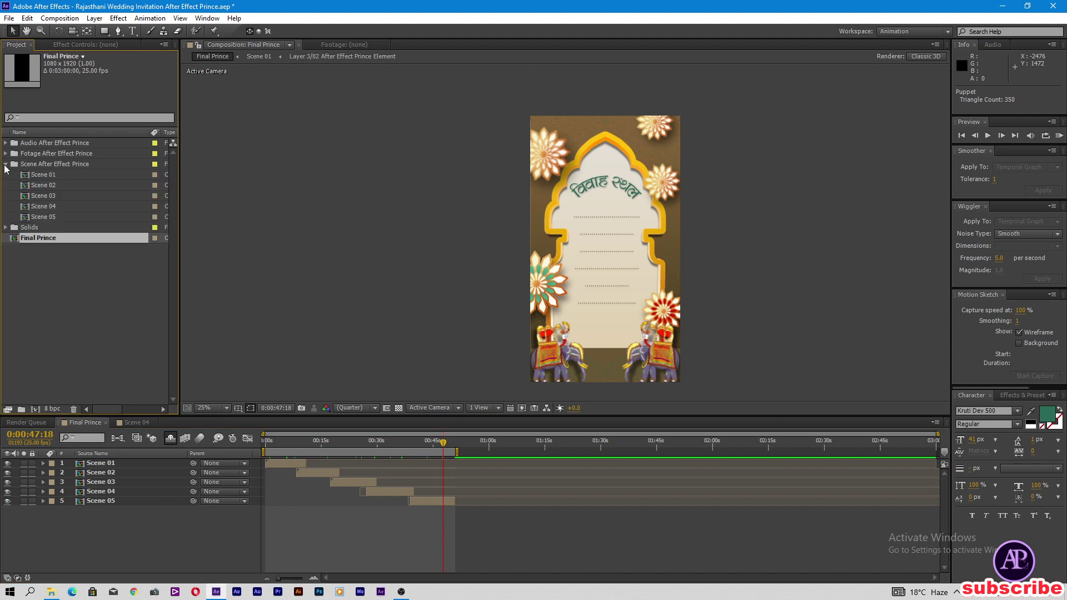
Step: Open Scene 01 and cycle the first Hindi word's font, settling on Kruti Dev 500
double_click(53, 175)
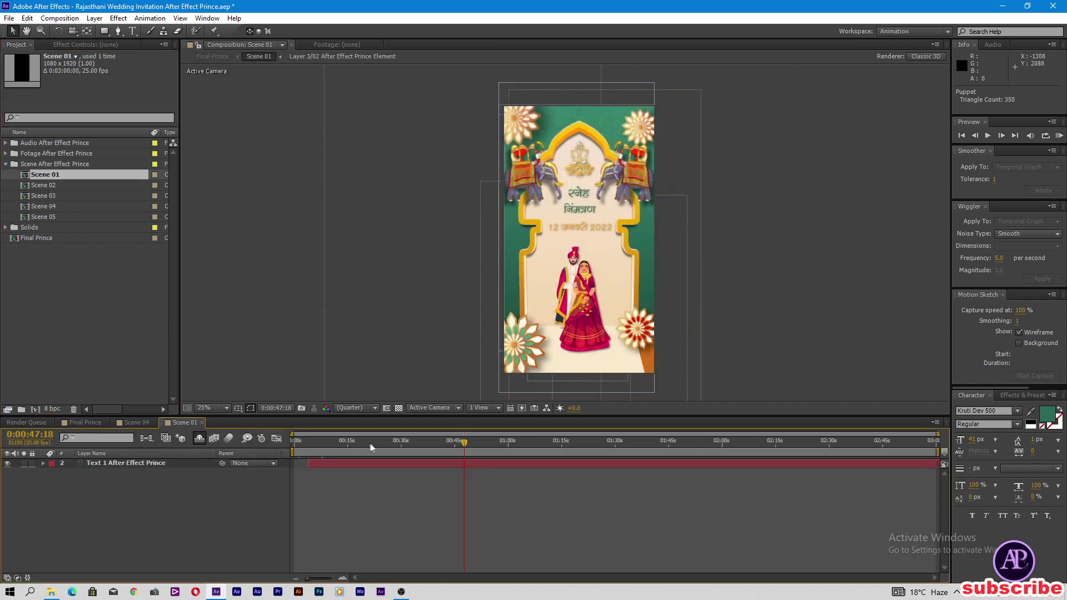
drag(432, 445, 502, 444)
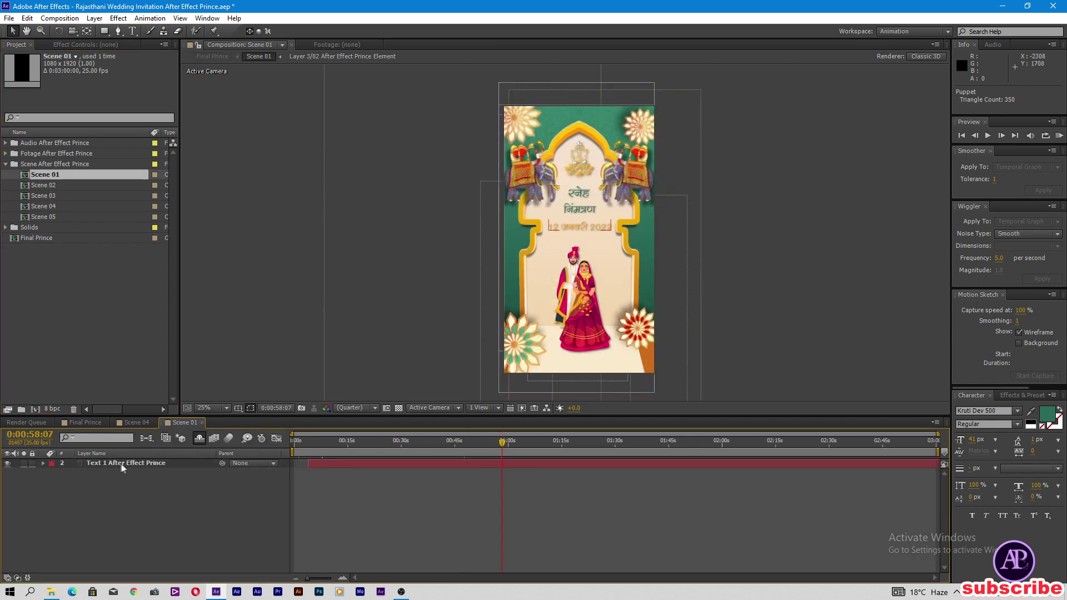
double_click(121, 468)
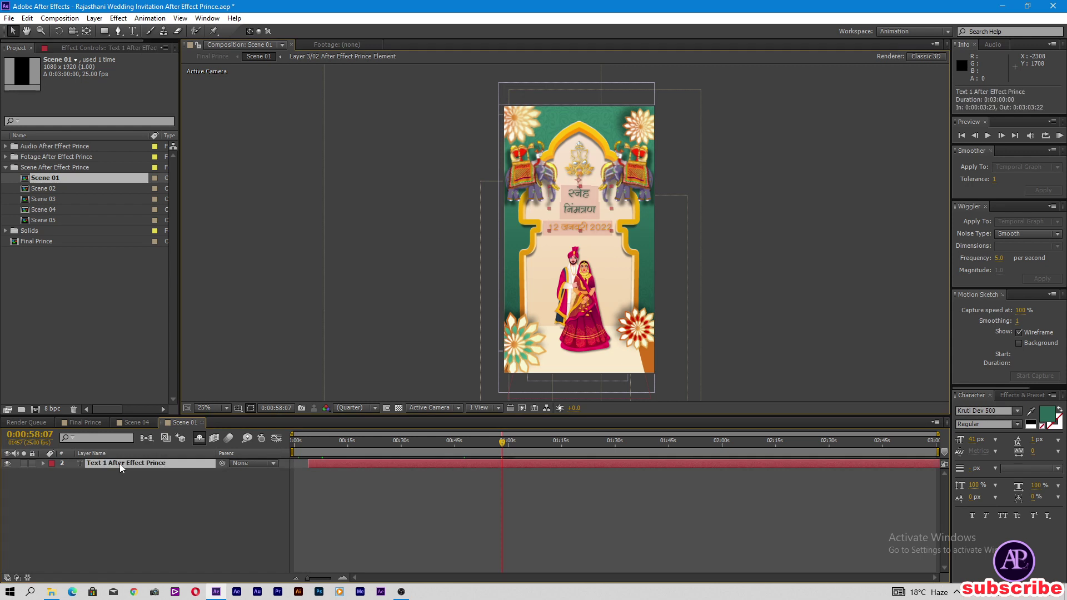
drag(568, 193, 611, 229)
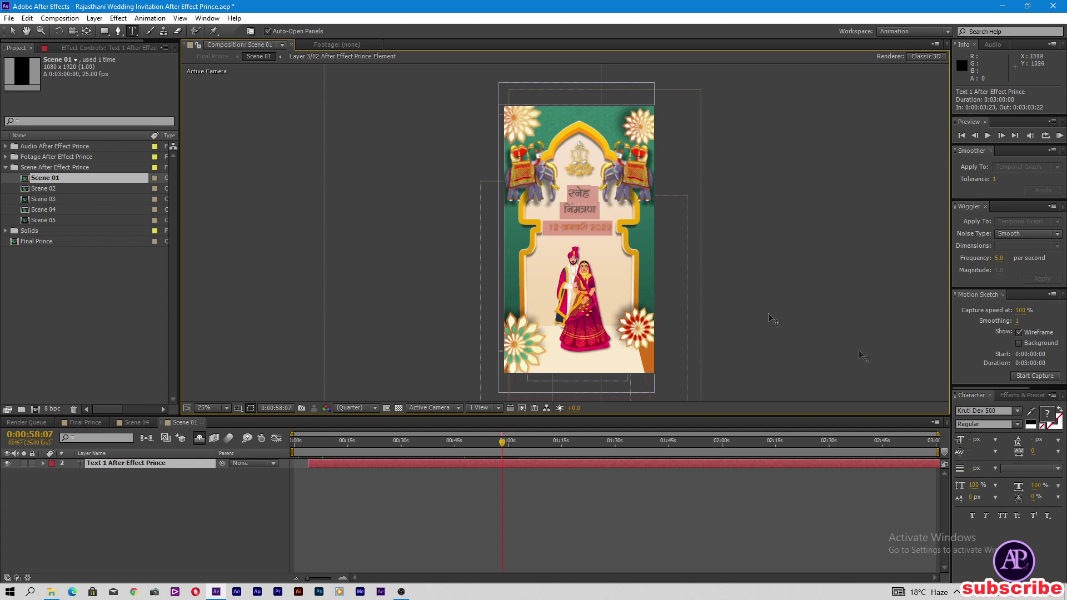
click(1008, 411)
key(Up)
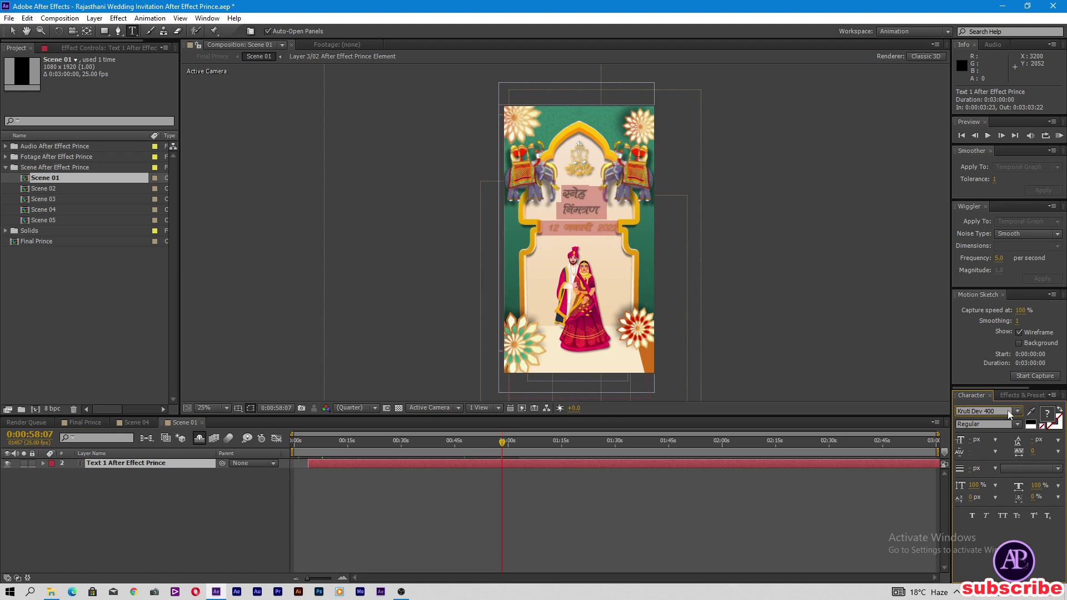
key(Up)
key(Up)
key(Up)
key(Up)
key(Up)
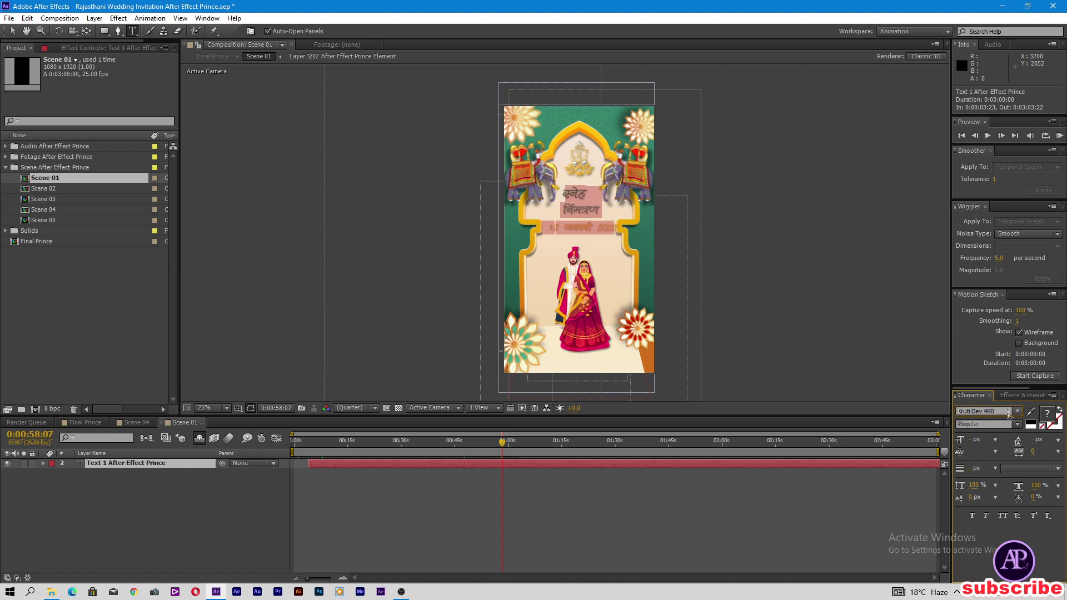
key(Up)
key(Up)
key(Up)
key(Up)
key(Up)
key(Up)
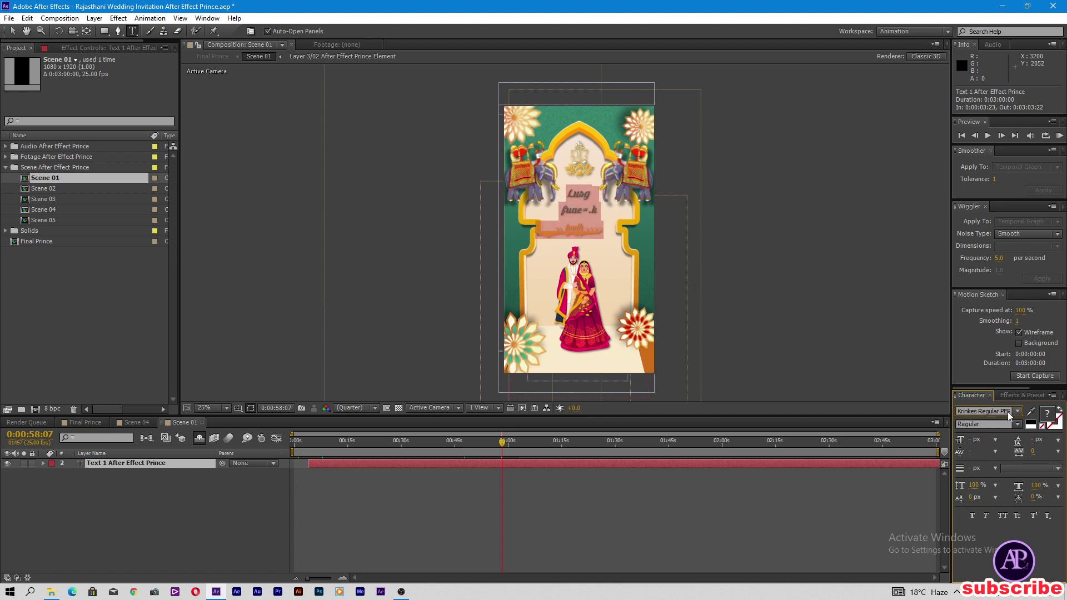
key(Down)
key(Down)
key(Down)
key(Down)
key(Down)
key(Down)
key(Down)
key(Down)
key(Down)
key(Down)
key(Down)
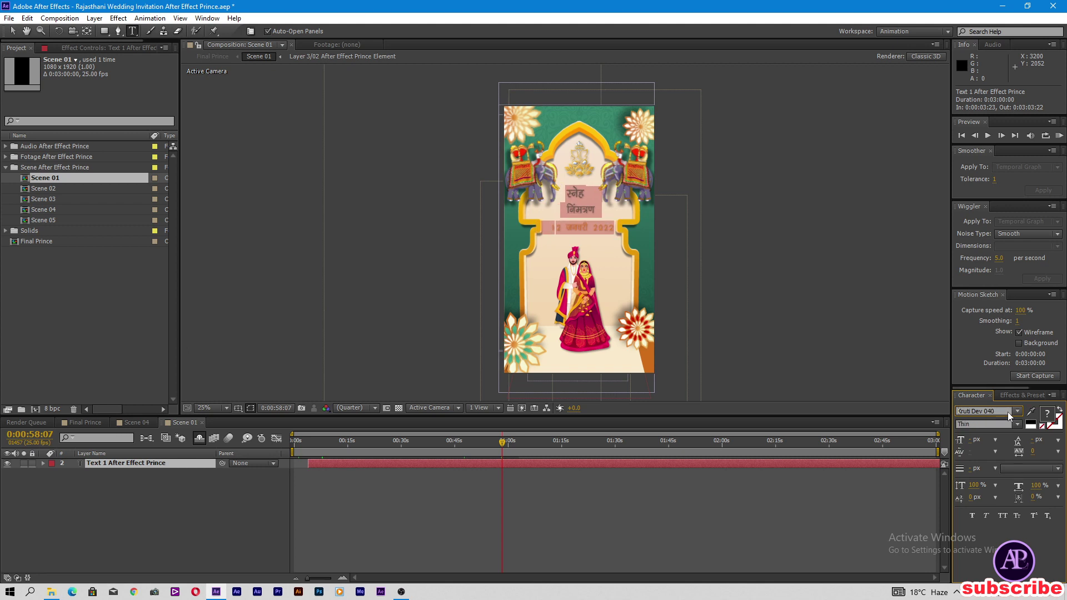
key(Down)
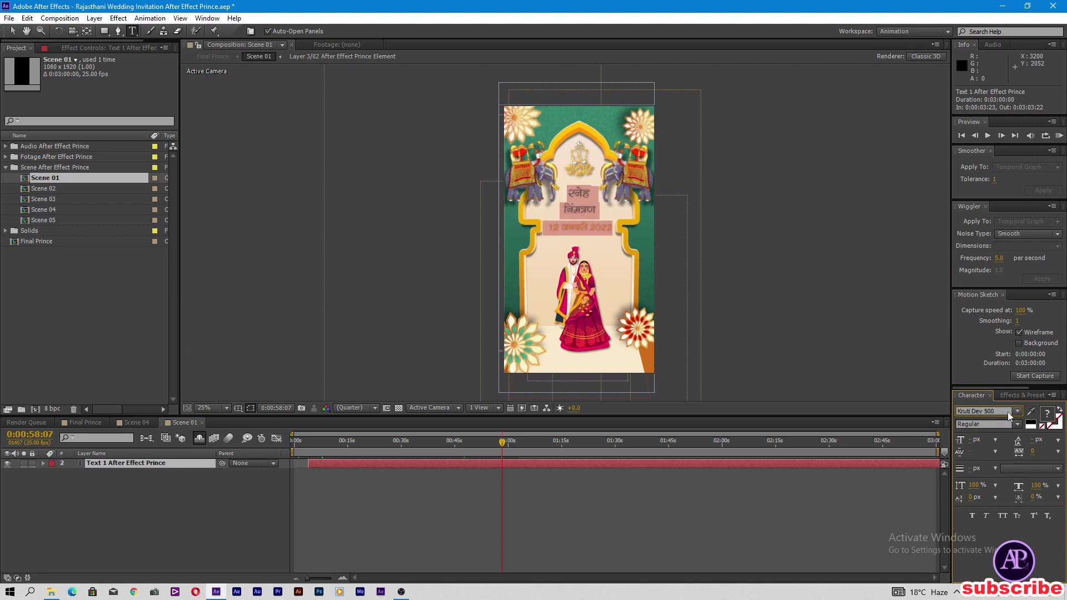
Step: Set the date line's font to Kruti Dev 040, then open Scene 02
click(583, 225)
click(1010, 411)
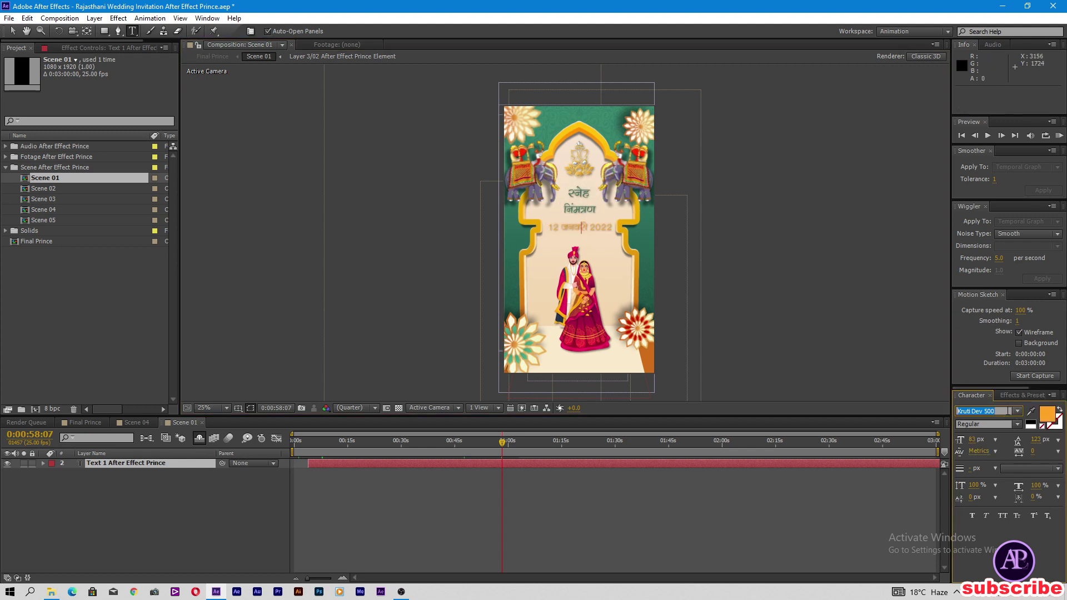
key(Up)
drag(1004, 412, 957, 411)
key(Up)
click(13, 31)
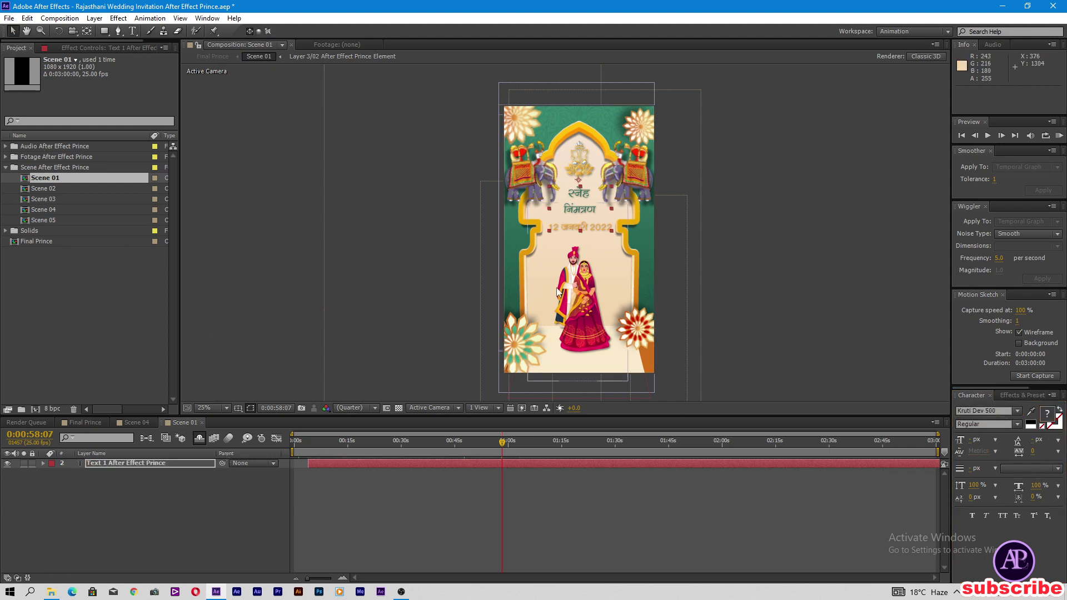
double_click(47, 188)
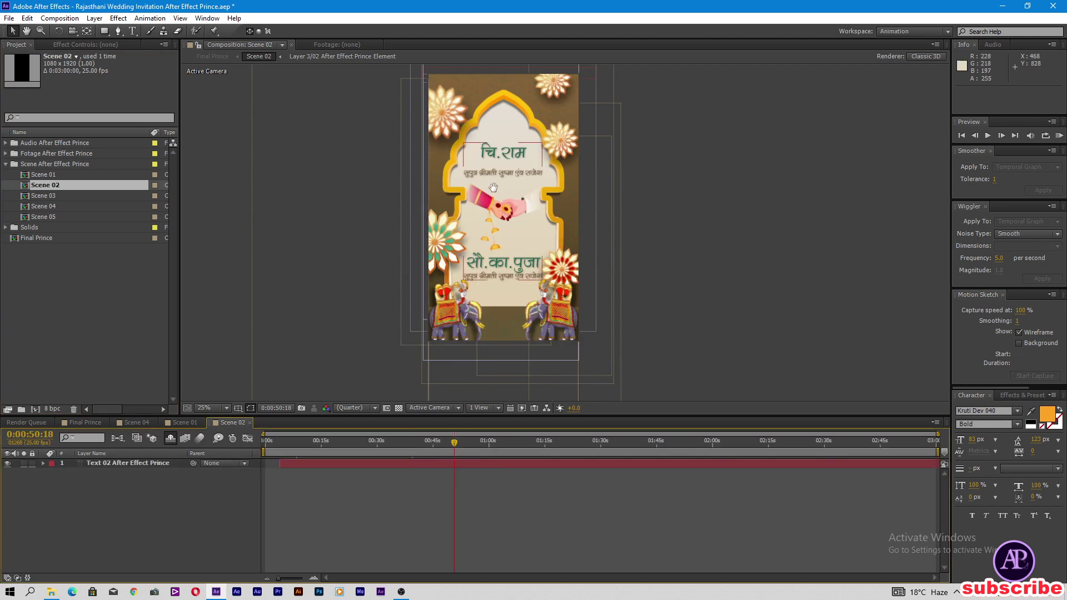
Step: In Scene 02 at 0:00:42:16, select the चि.राम name text to inspect it
drag(493, 187, 533, 224)
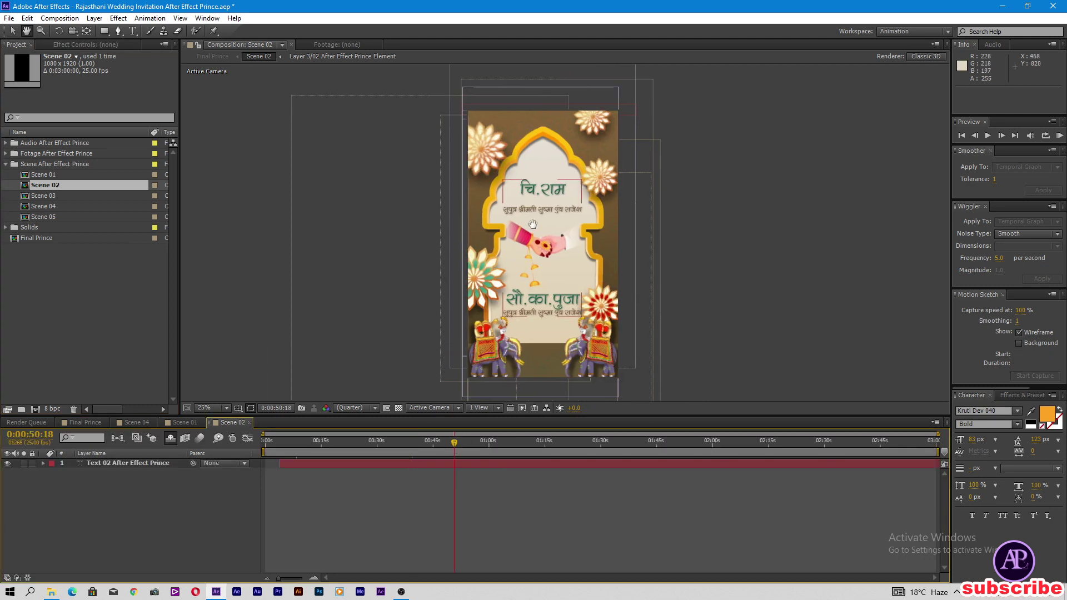
click(182, 422)
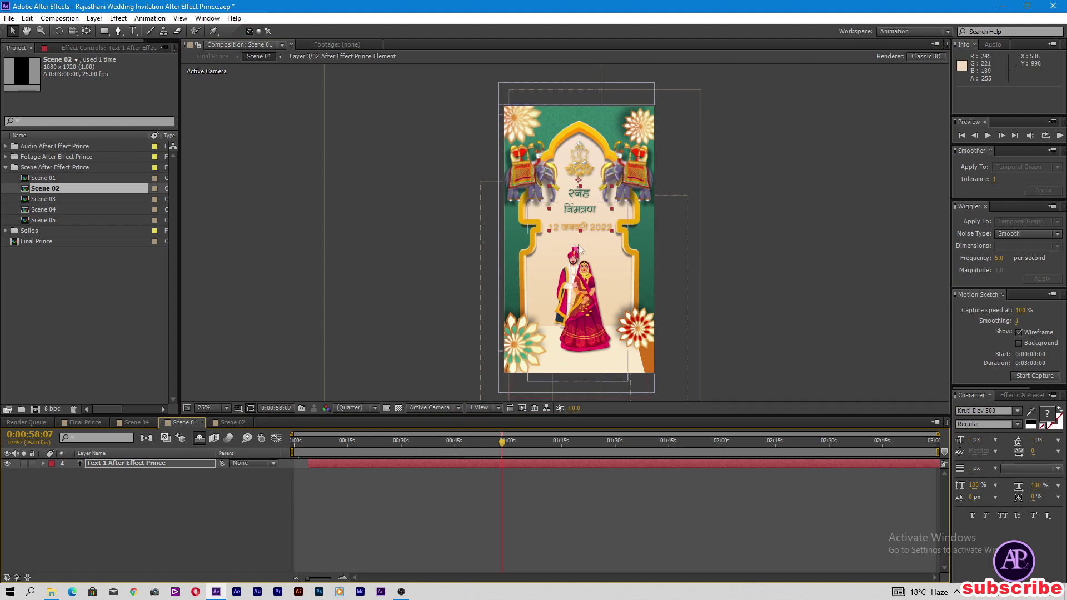
key(ctrl+t)
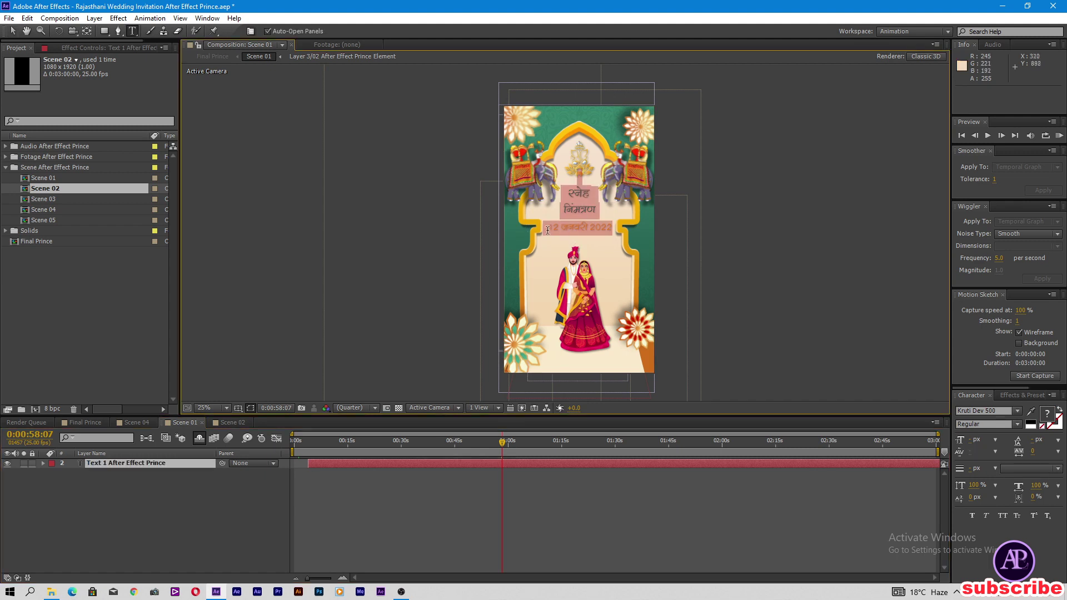
click(236, 423)
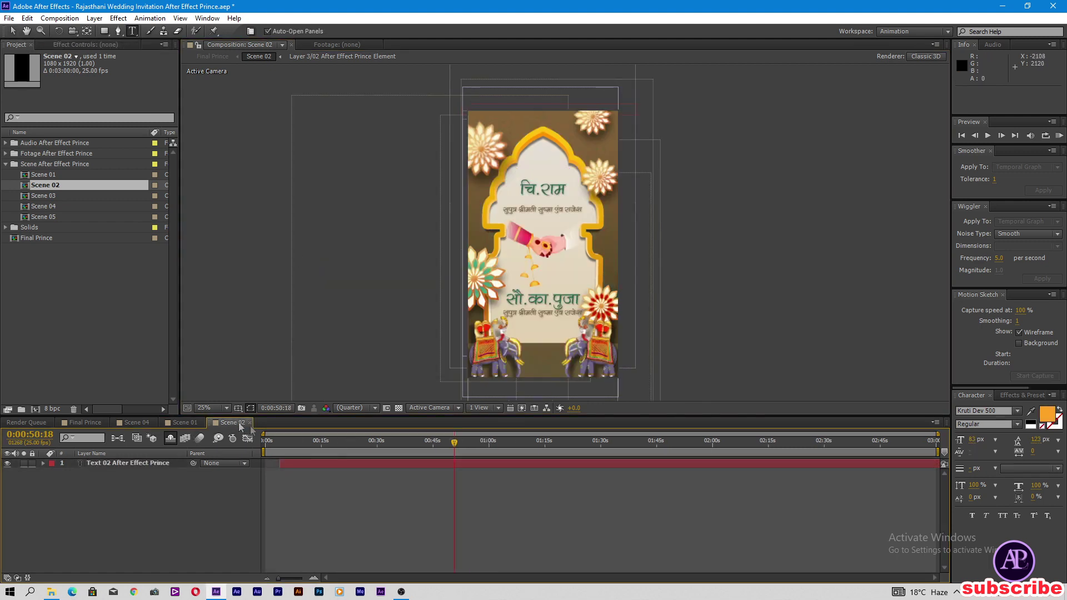
click(424, 441)
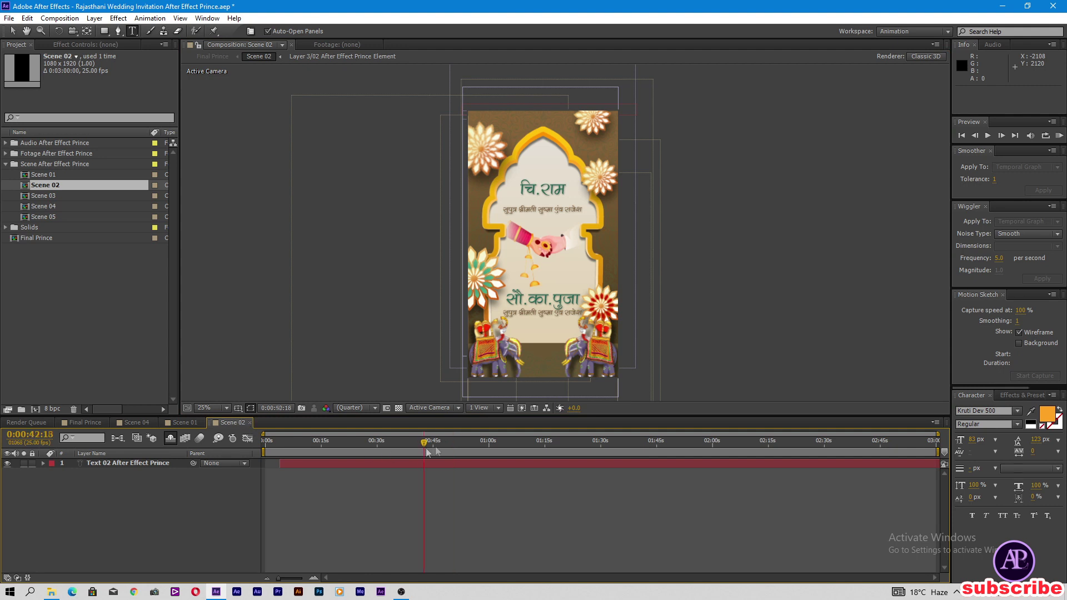
double_click(521, 191)
drag(518, 181, 638, 323)
scroll(548, 319, up, 2)
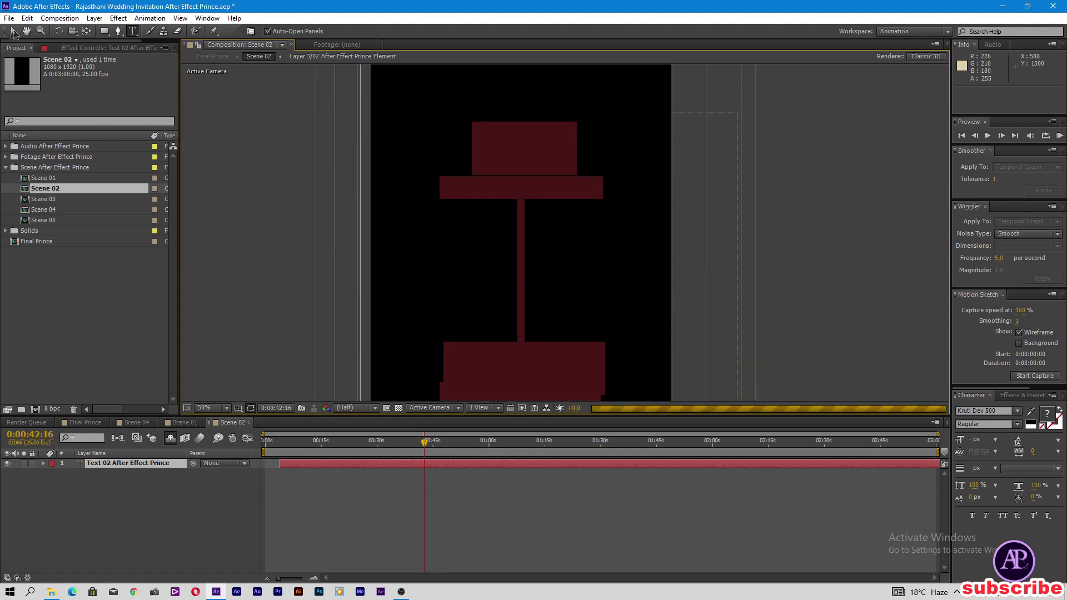
key(Escape)
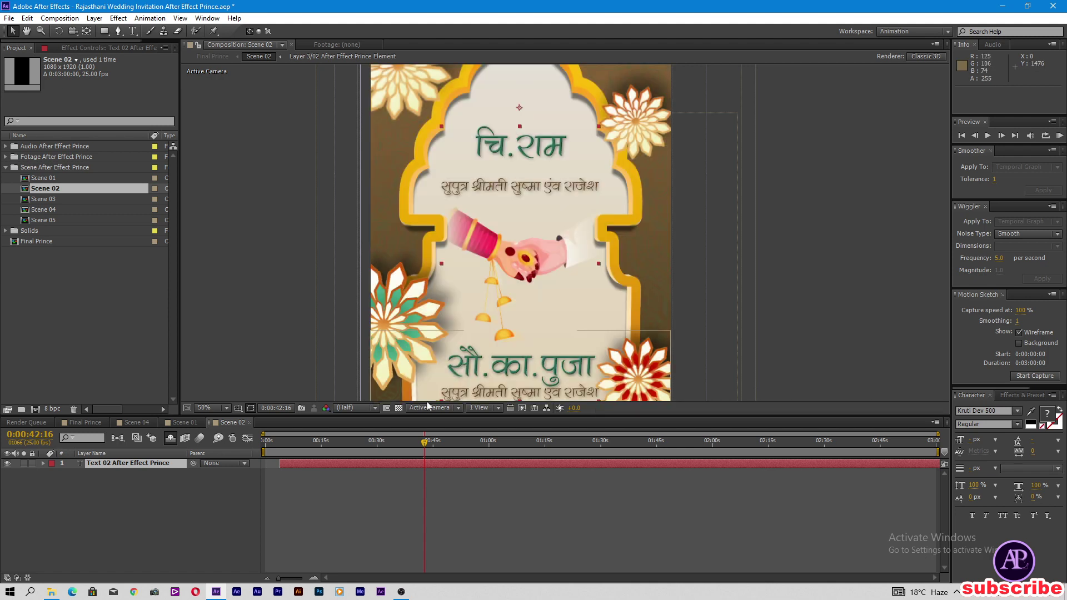
Step: Replace सुष्मा with पुष्पा and राजेश with रमेश in the line under सौ.का.पुजा
drag(514, 335, 546, 302)
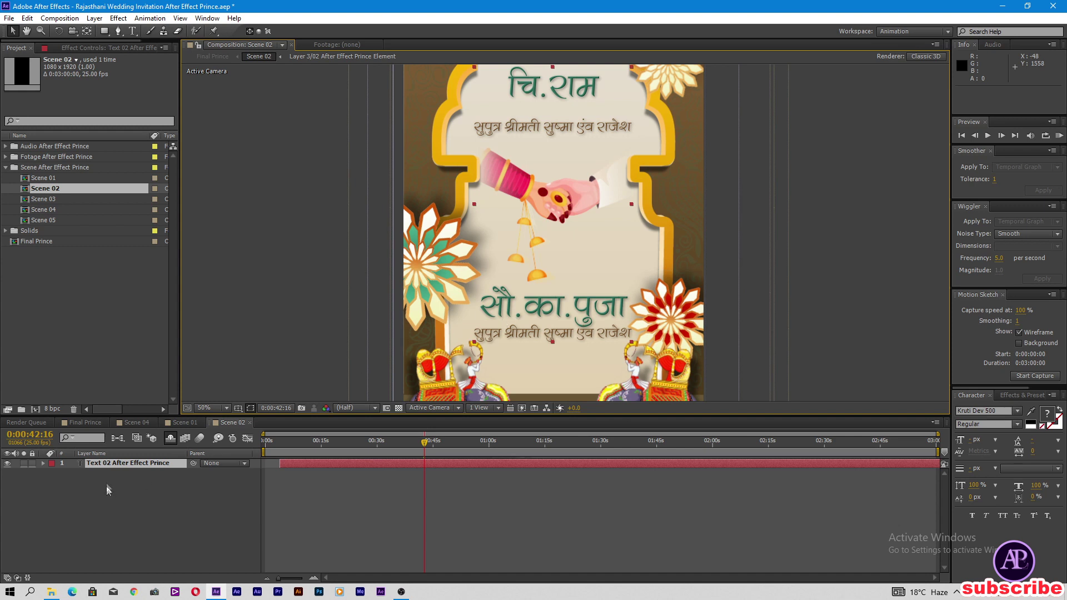
key(ctrl+t)
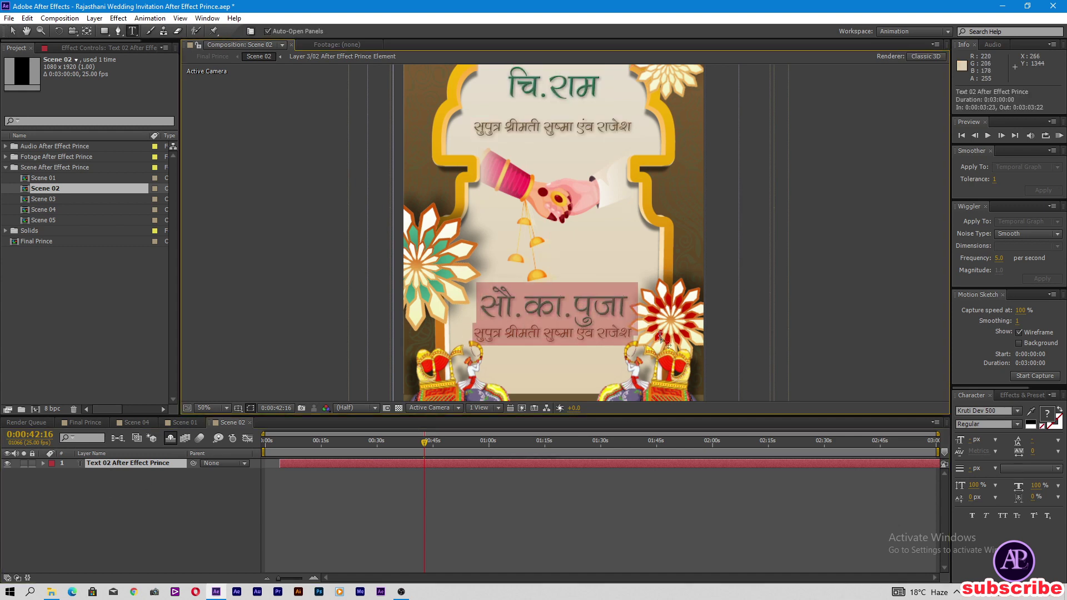
drag(509, 334, 633, 333)
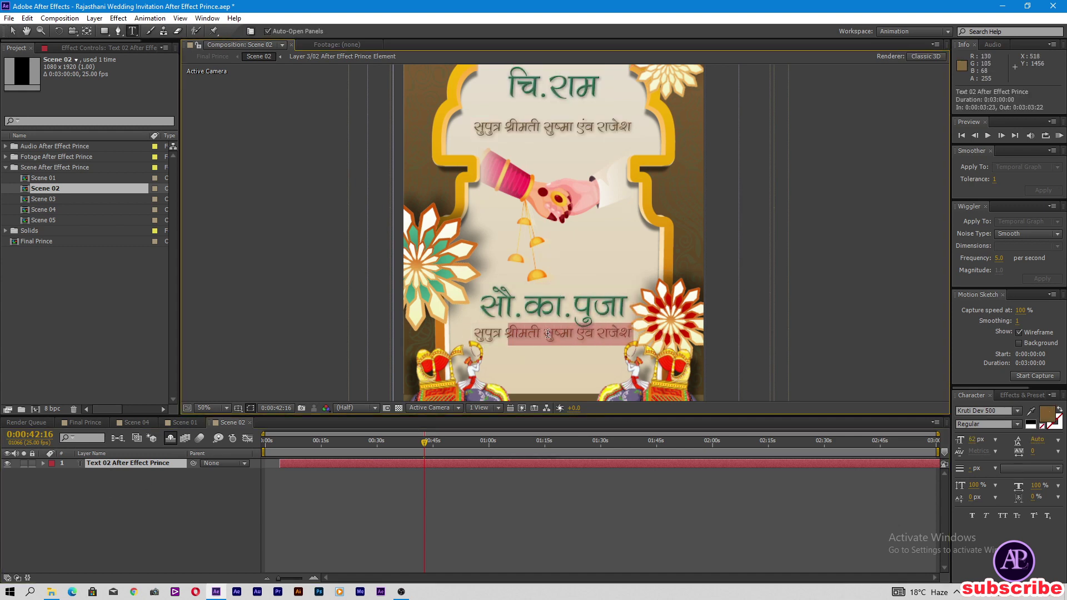
drag(548, 334, 580, 347)
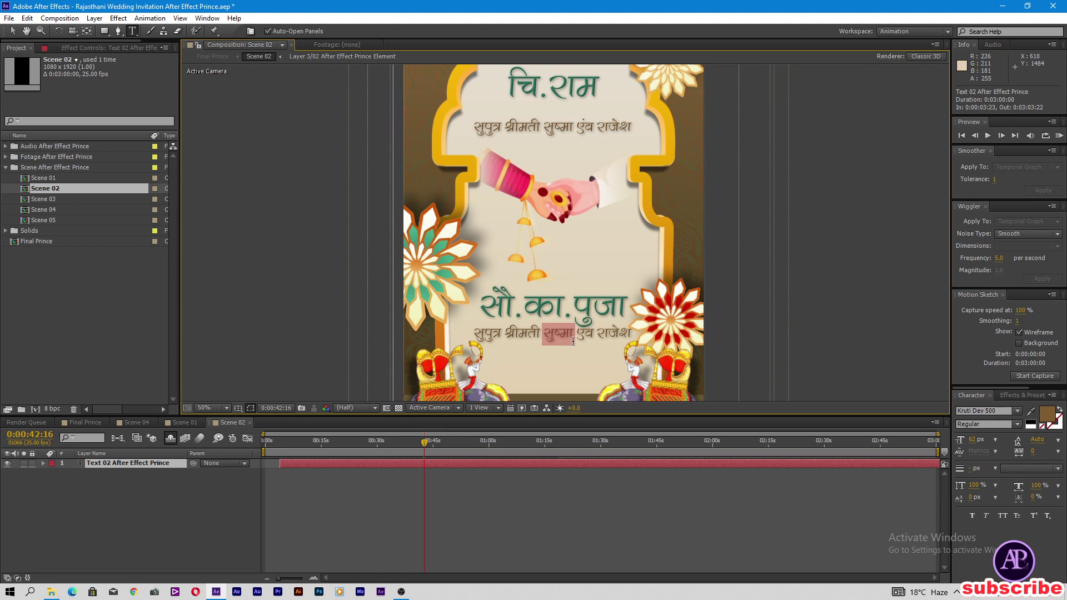
text(प)
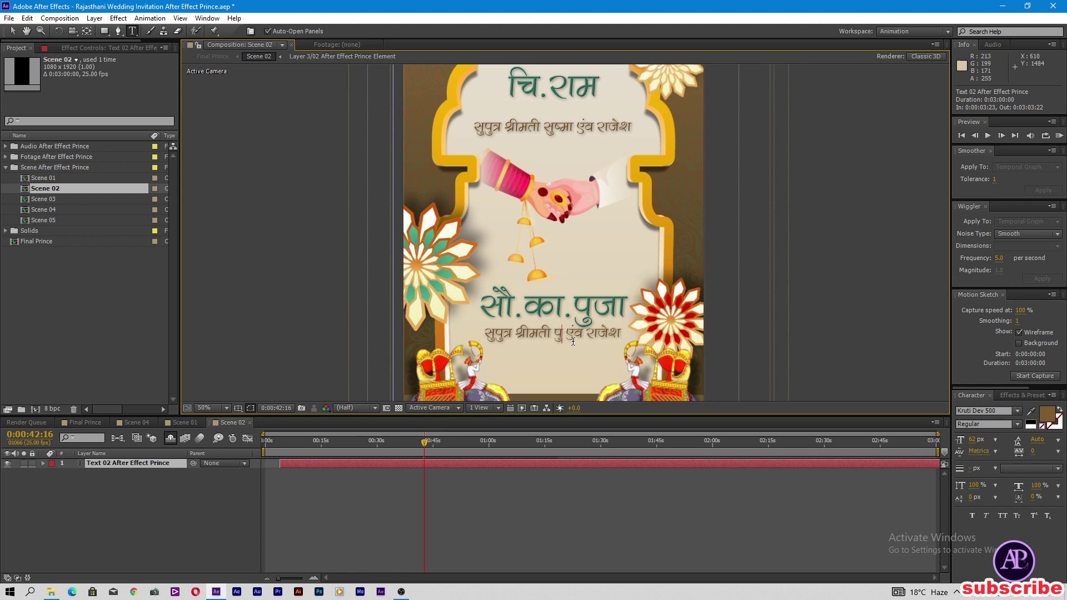
text(ुष्पा)
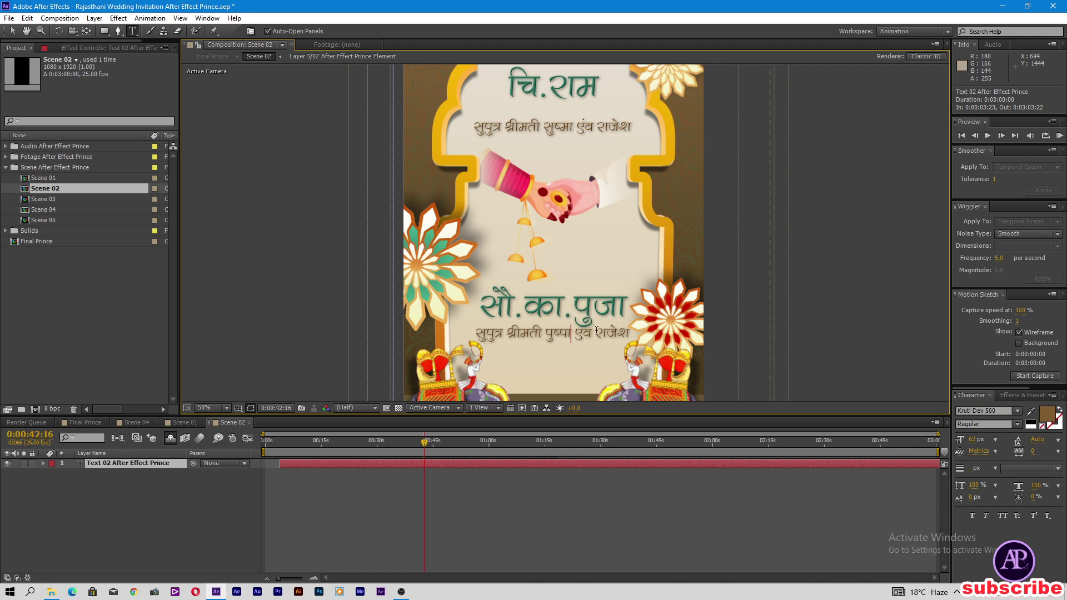
drag(593, 337, 632, 341)
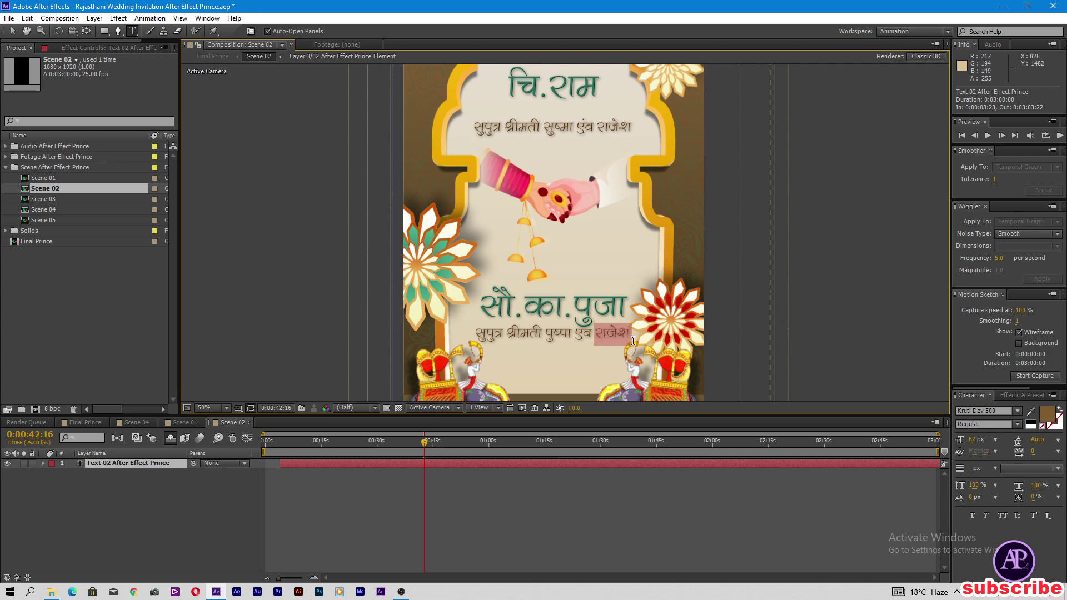
text(रमे)
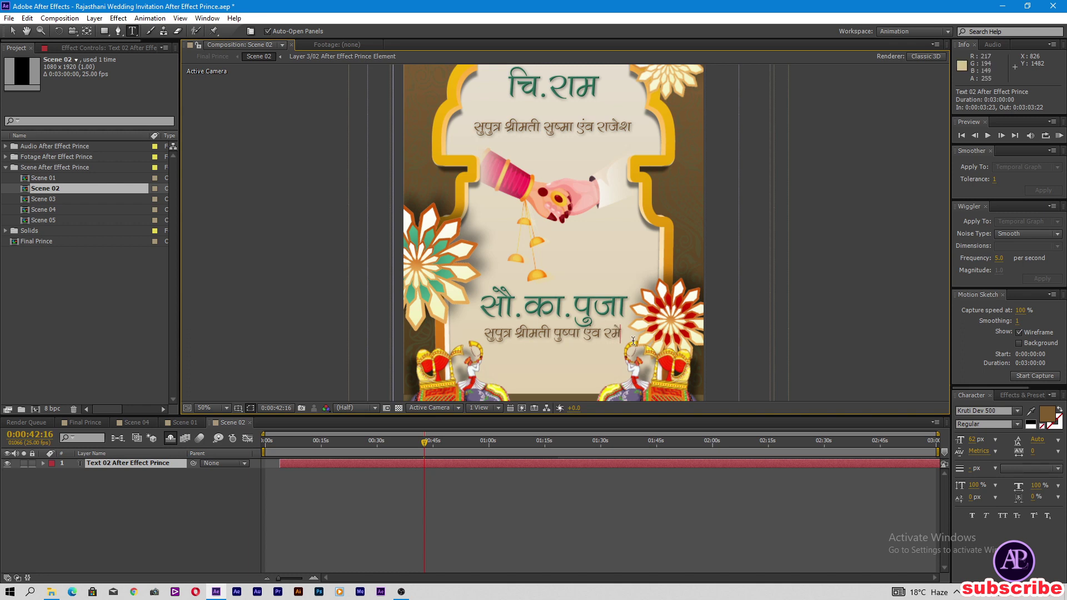
text(श)
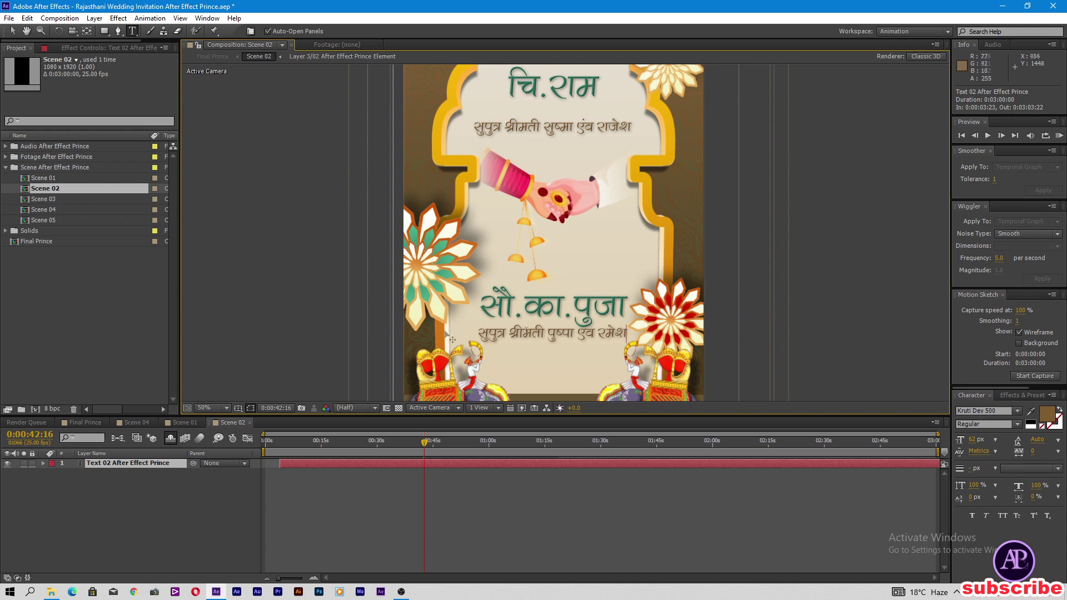
Step: Finish text editing, recenter the invitation, and open the Scene 03 composition
click(10, 33)
scroll(498, 184, down, 2)
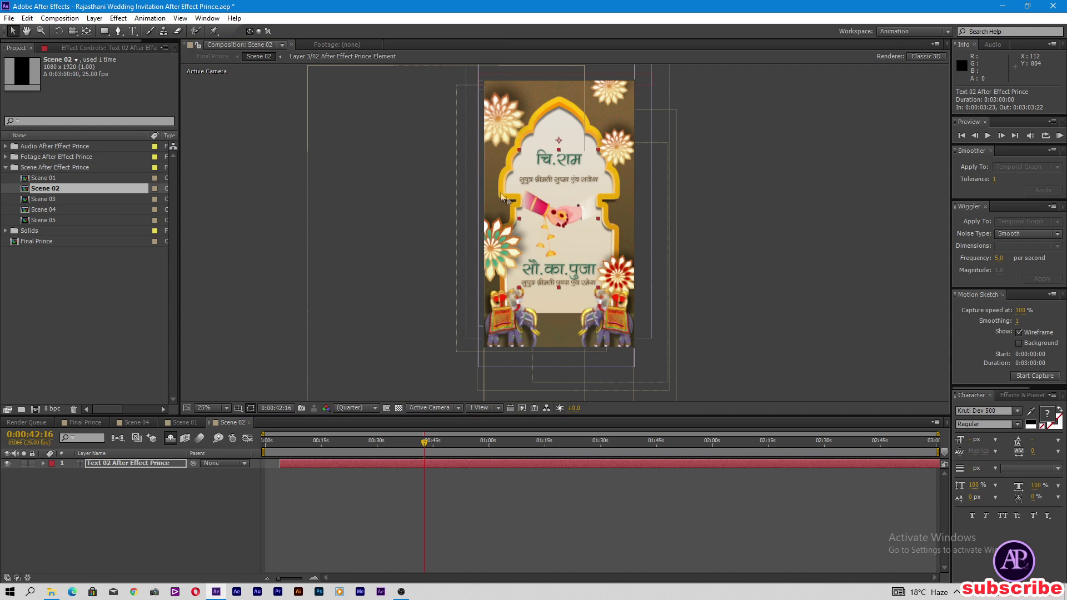
drag(576, 145, 576, 164)
key(v)
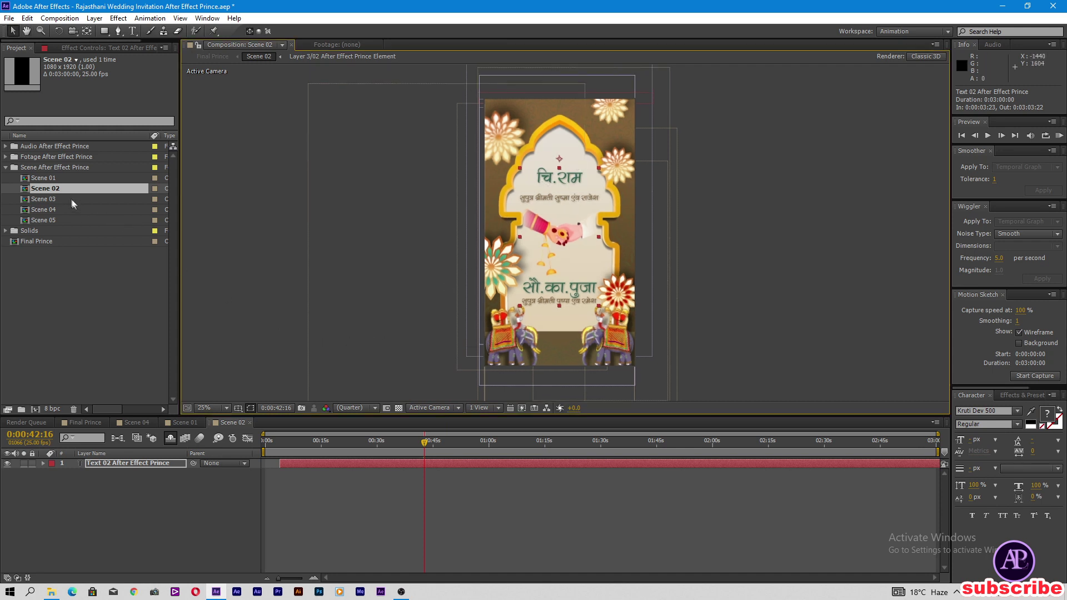
double_click(71, 200)
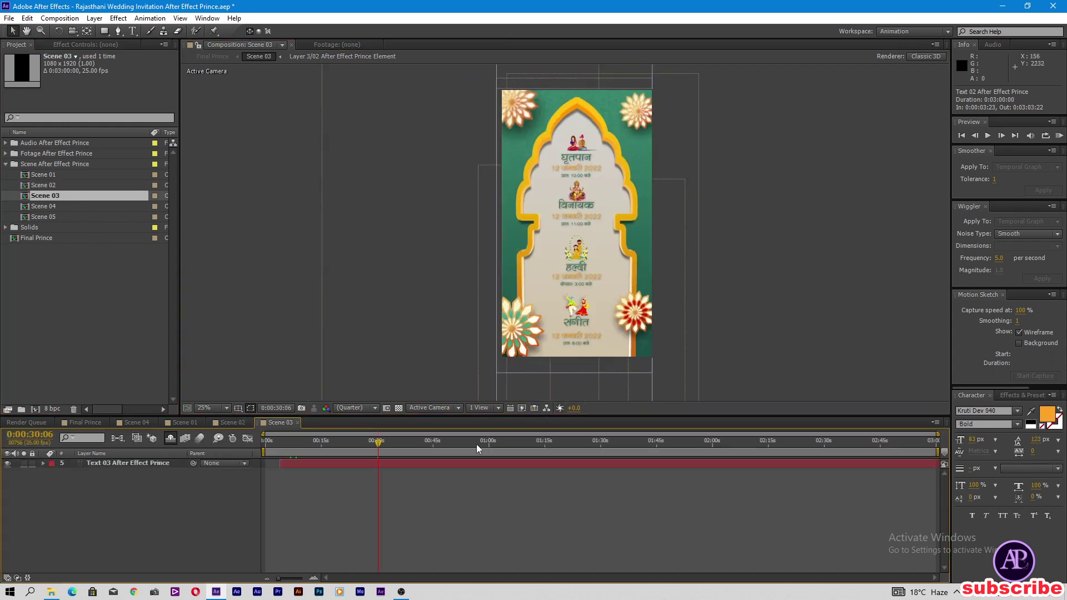
Step: Move Scene 03 to 0:01:10:21, zoom in, and select घृतपान with its 12 जनवरी 2022 date
click(522, 443)
drag(522, 444, 530, 445)
drag(581, 204, 566, 198)
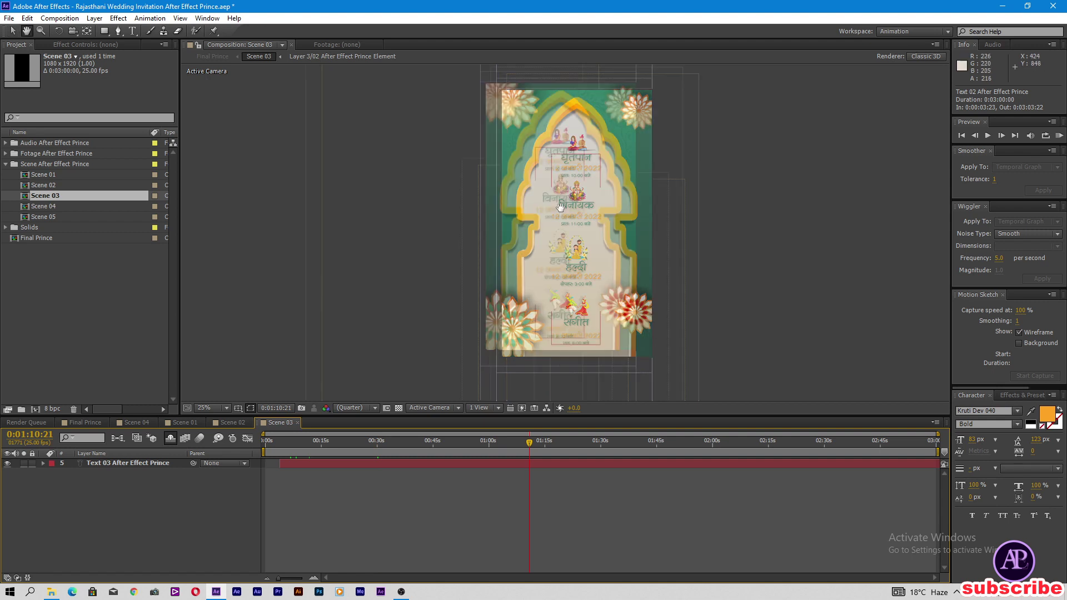
scroll(566, 162, up, 1)
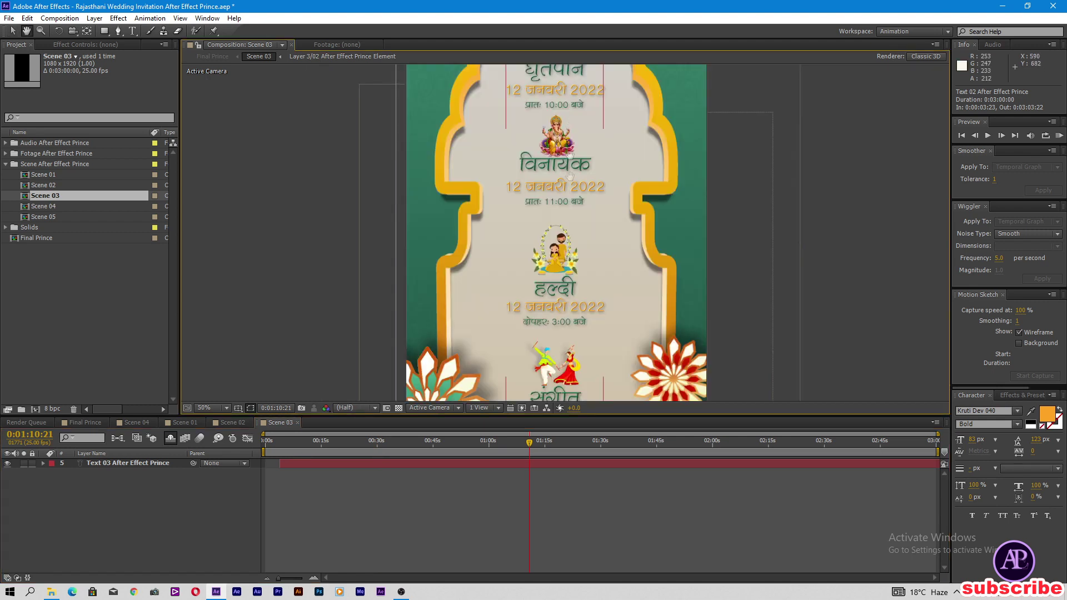
scroll(570, 161, up, 1)
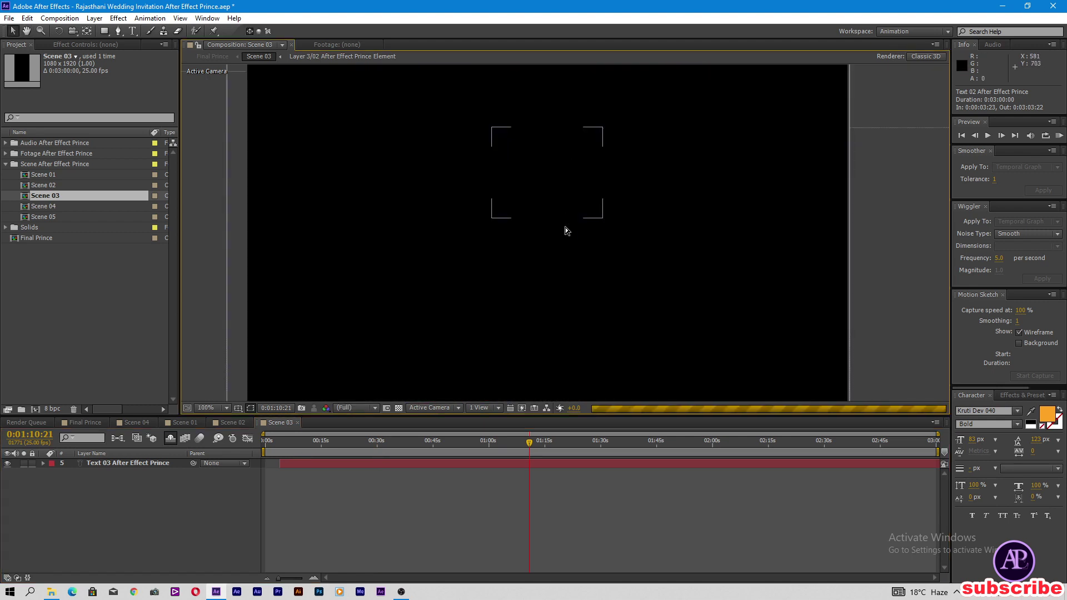
scroll(565, 227, up, 3)
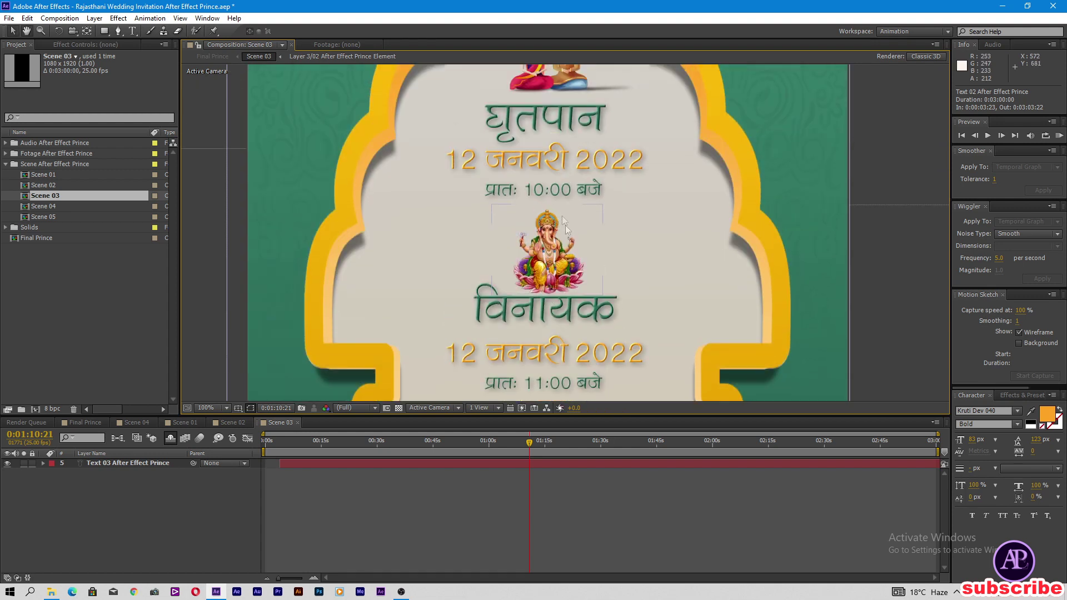
click(133, 30)
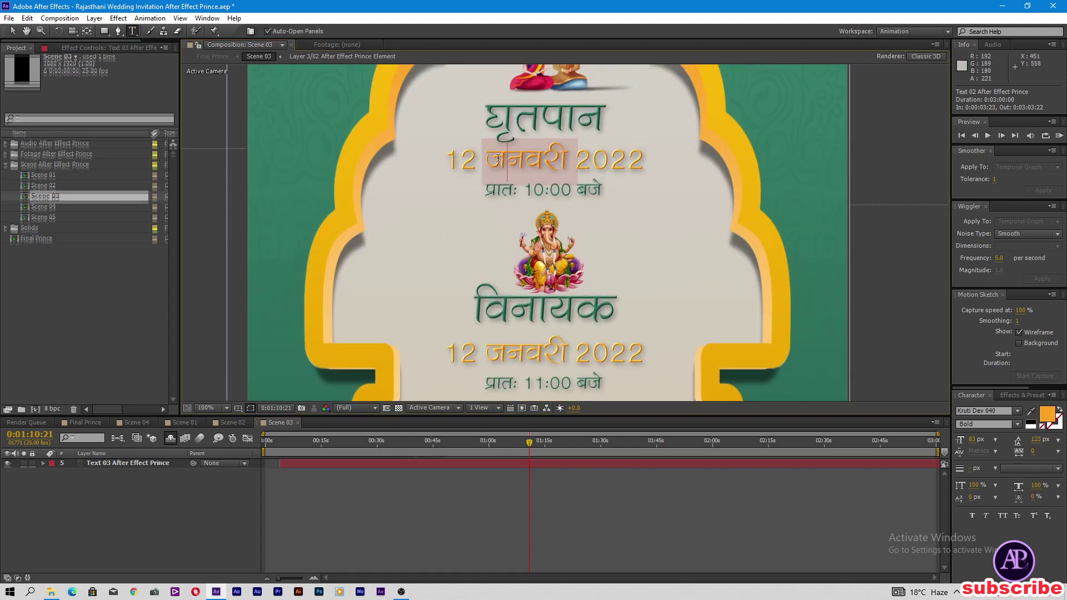
triple_click(498, 159)
drag(444, 158, 593, 183)
drag(479, 193, 600, 127)
click(27, 31)
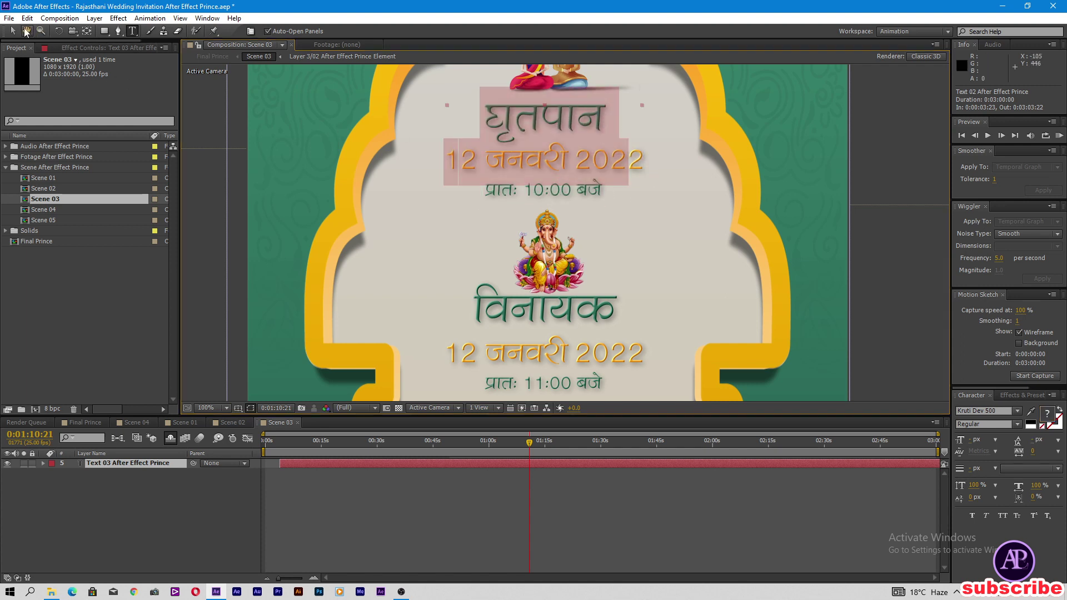
Step: Select the date under विनायक, then the text from हल्दी down to the fourth date
drag(557, 329, 545, 197)
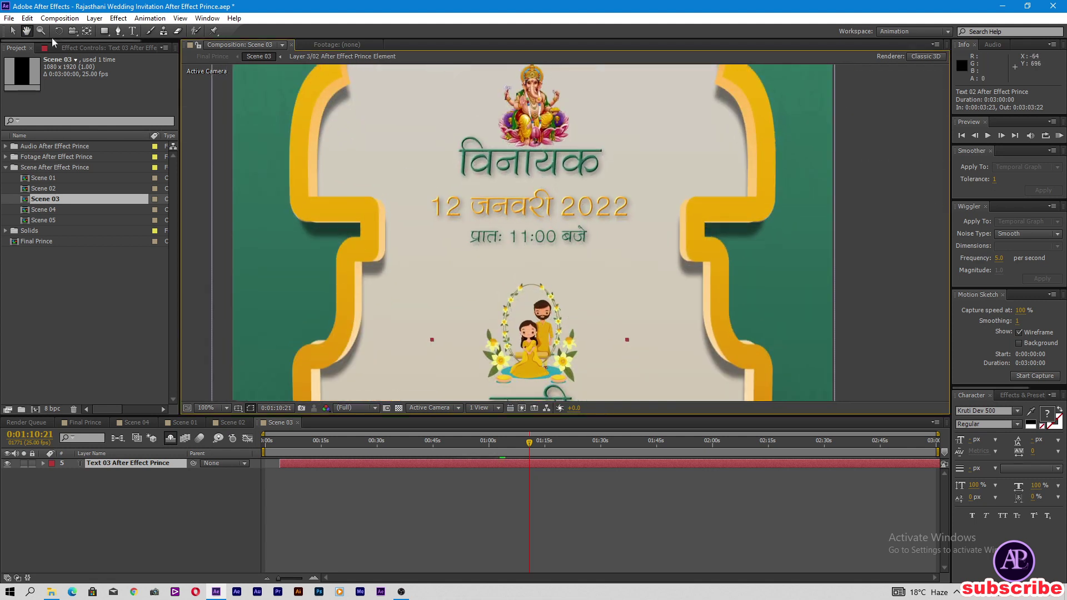
key(ctrl+t)
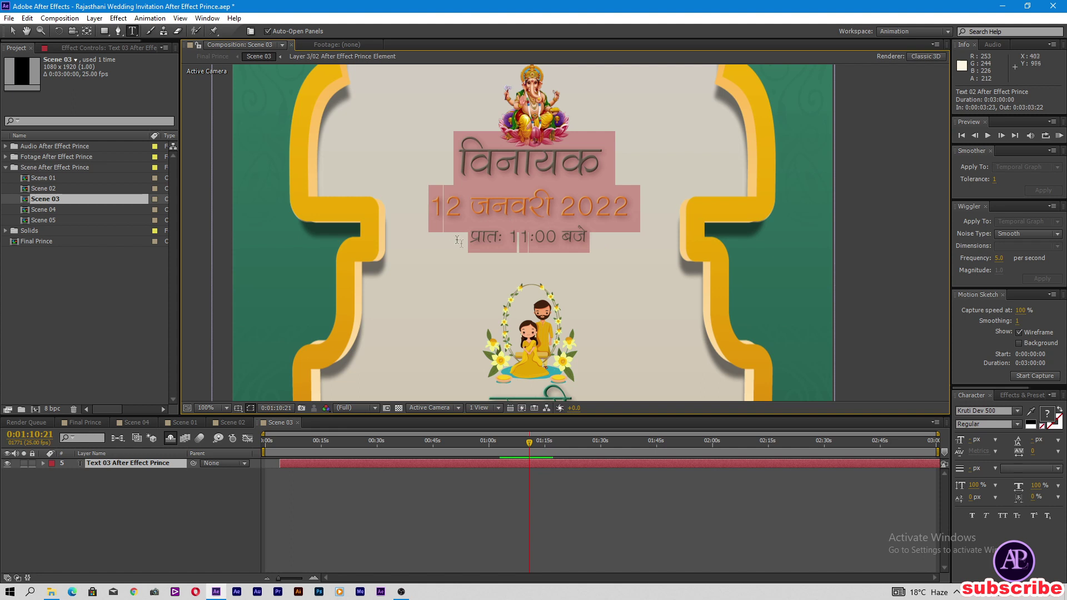
click(433, 206)
drag(433, 207, 629, 207)
scroll(535, 300, down, 4)
drag(530, 284, 593, 349)
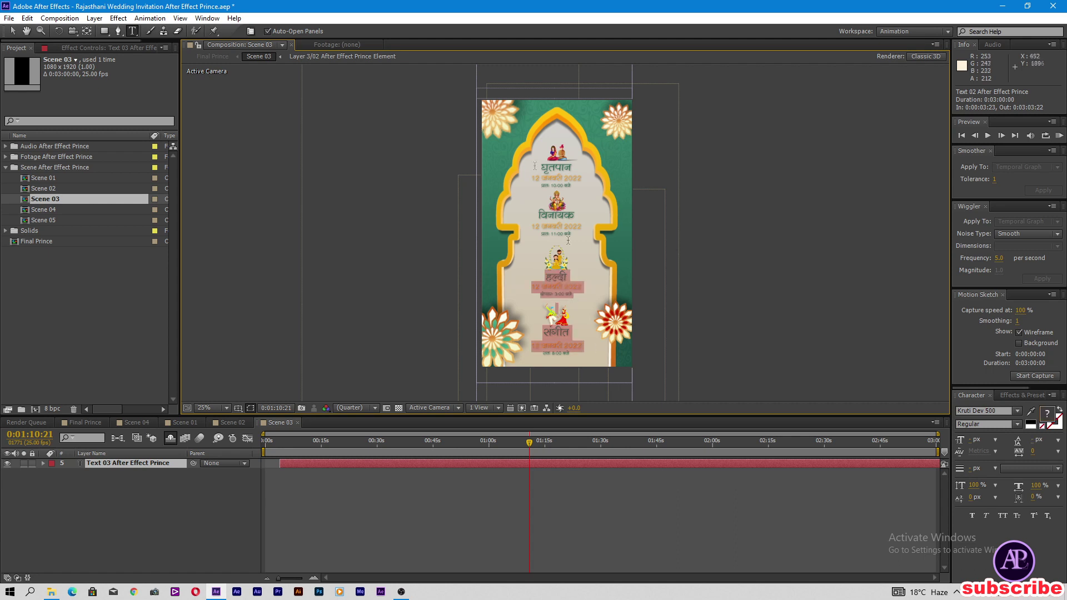
Step: Open Scene 04, scrub to its text, and highlight its three text blocks
double_click(73, 211)
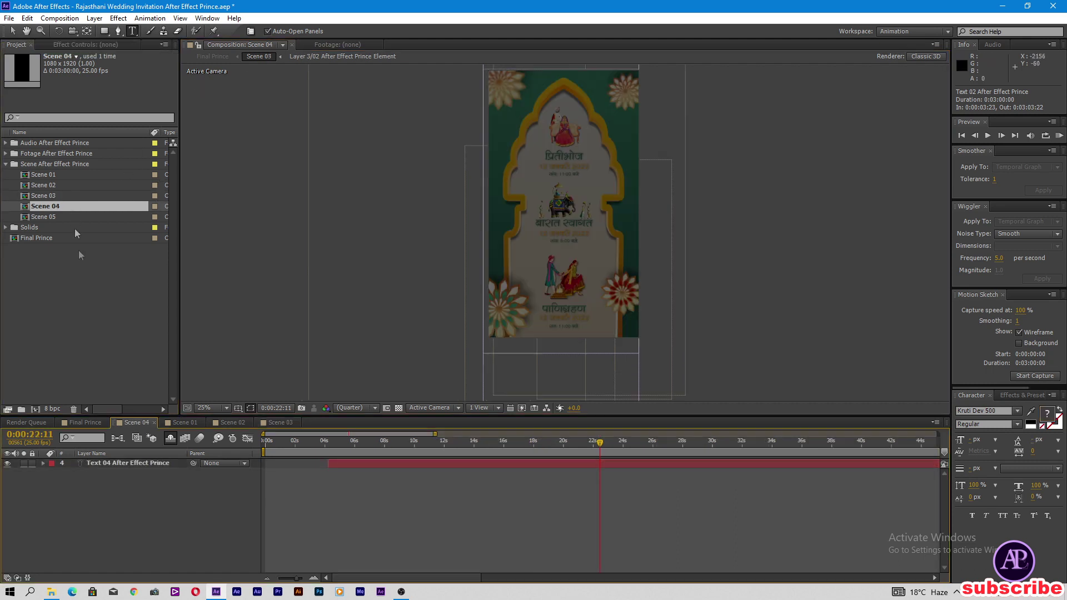
drag(385, 451, 534, 453)
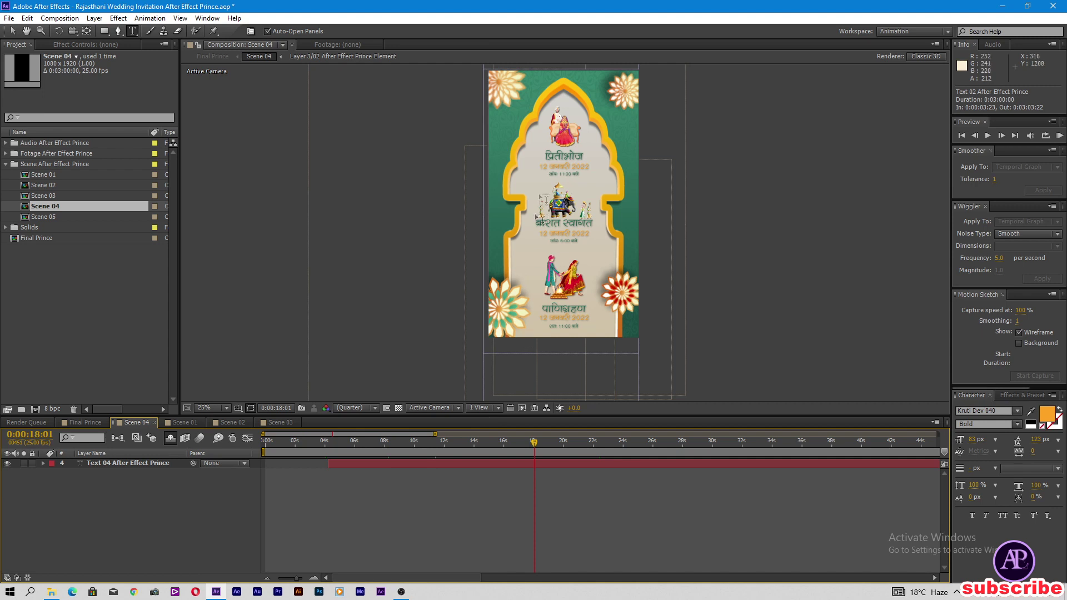
drag(587, 171, 601, 334)
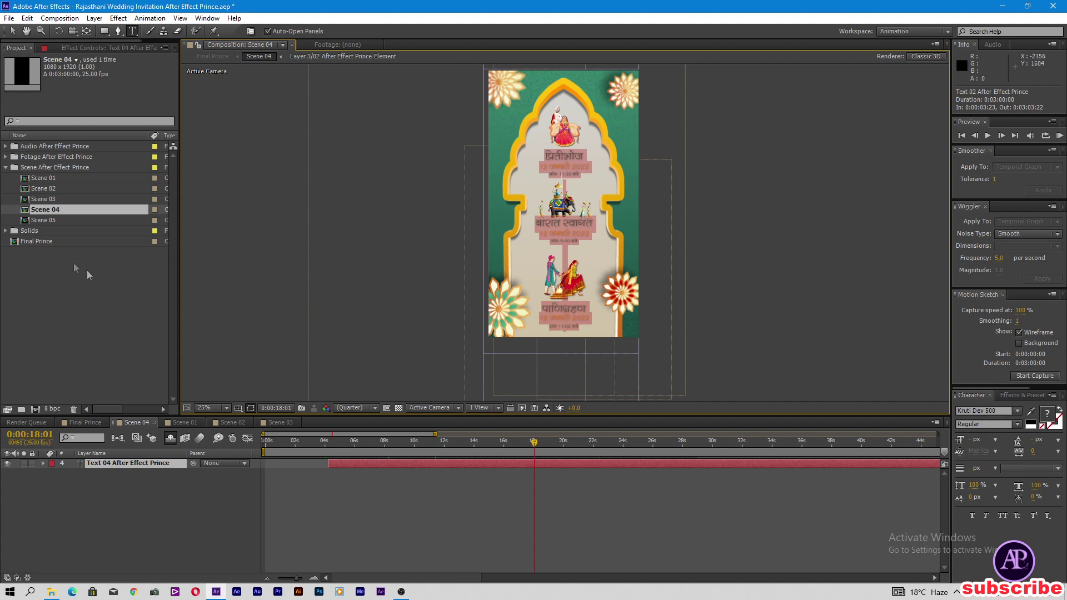
Step: In Scene 05, select the curved विवाह स्थल heading and six list lines, then return to Final Prince
double_click(62, 220)
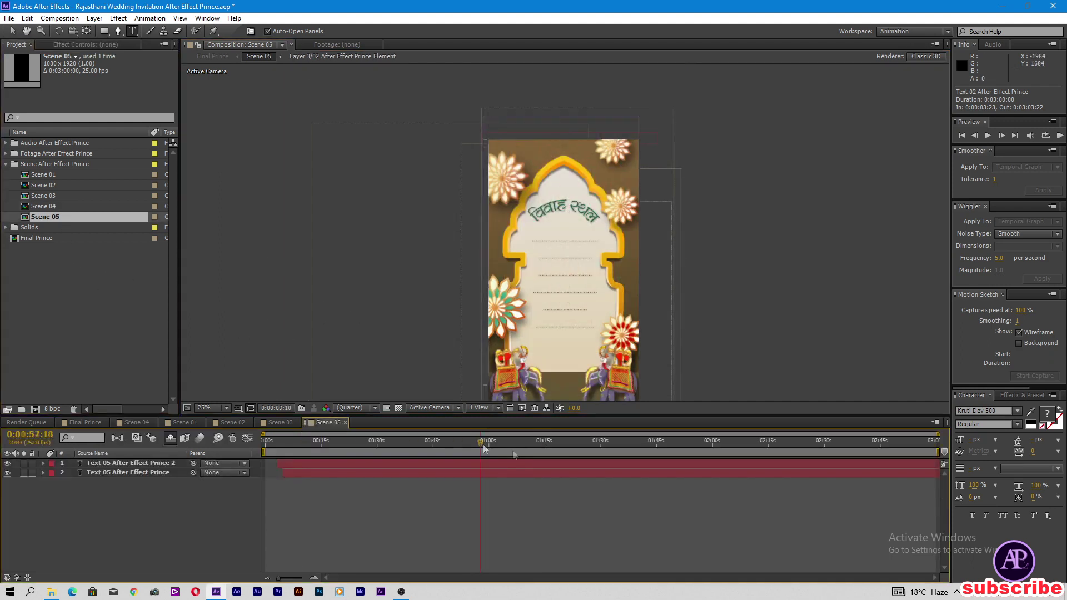
drag(531, 215, 621, 224)
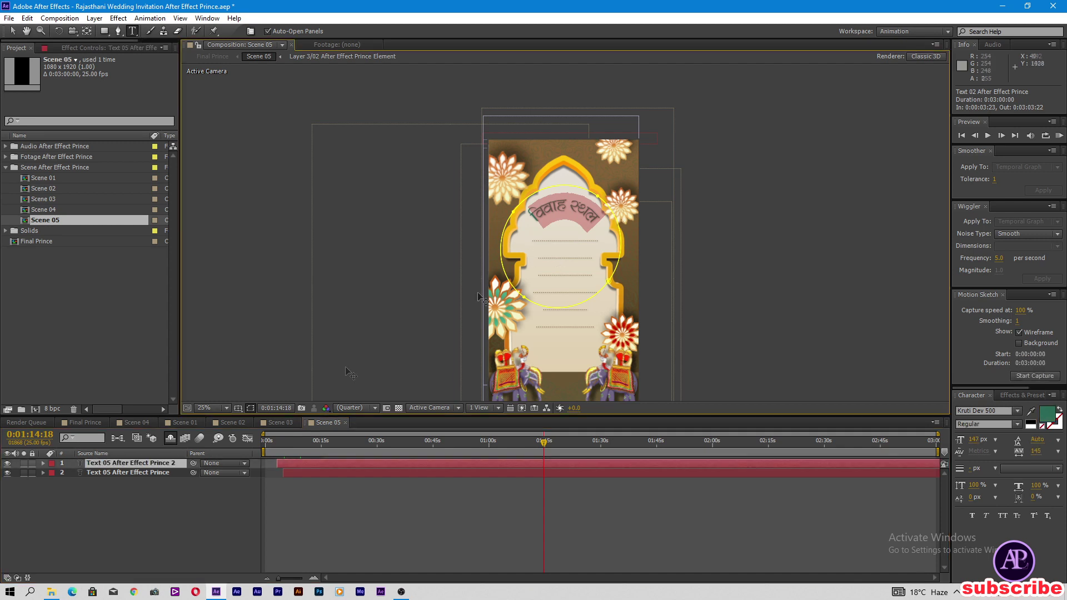
click(107, 472)
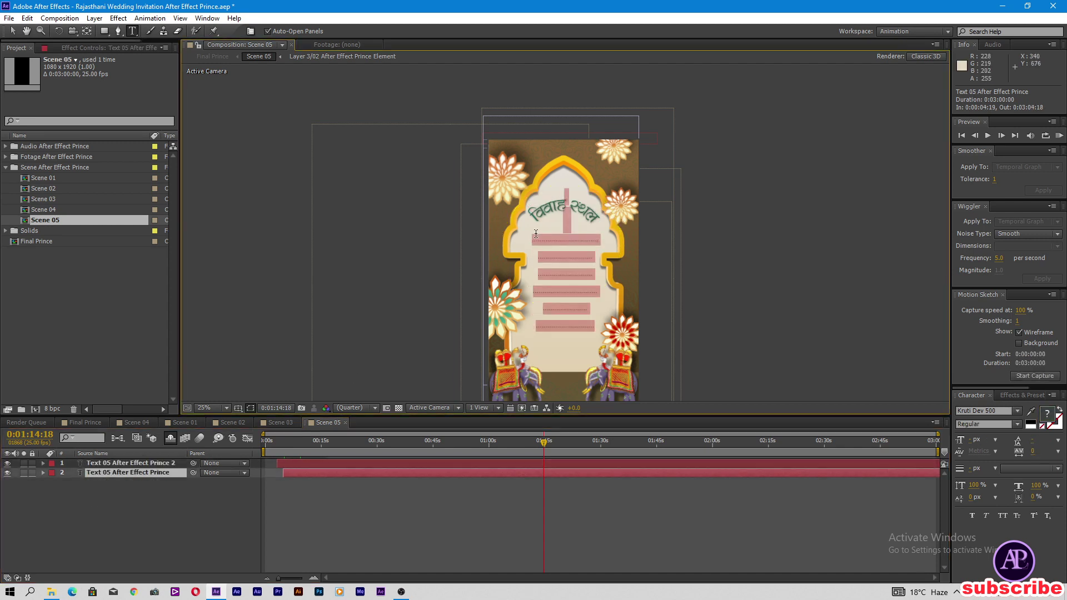
drag(536, 236, 611, 348)
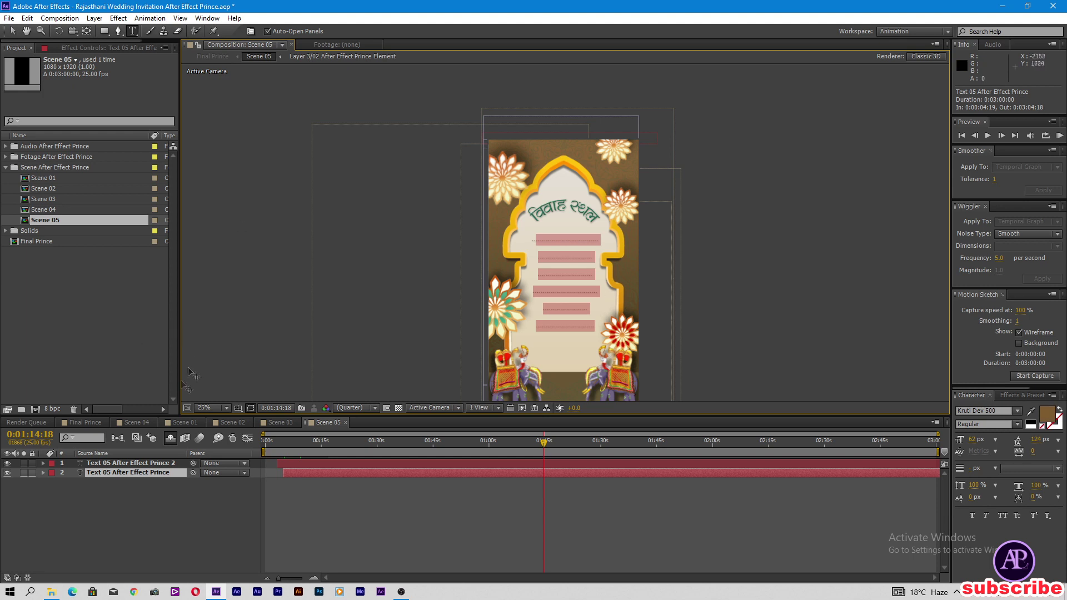
click(89, 421)
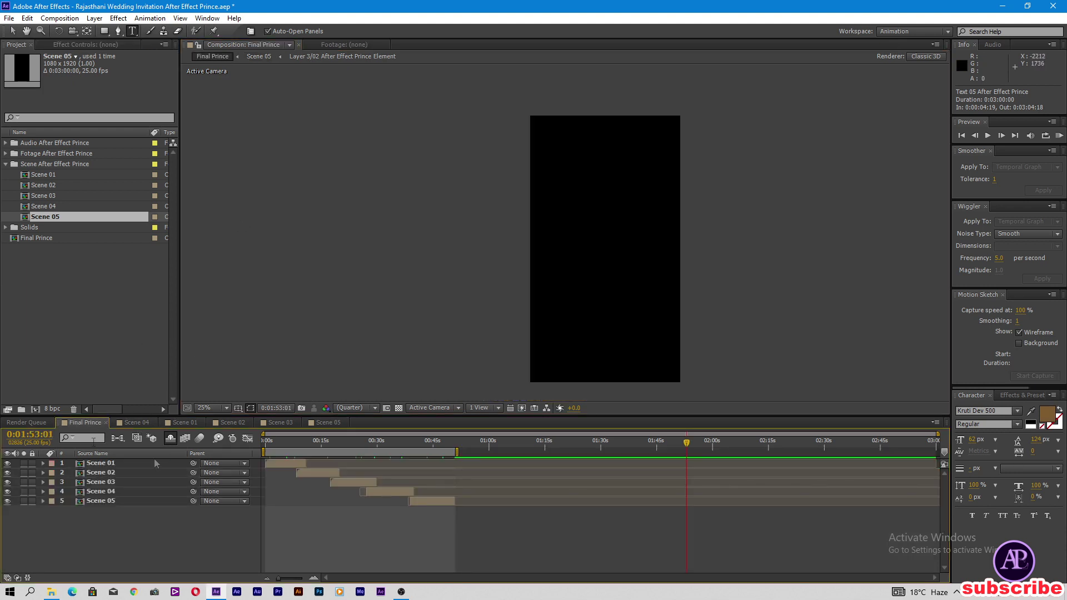
Step: Expand the audio folder and open the Audio After Effect Prince composition
click(288, 442)
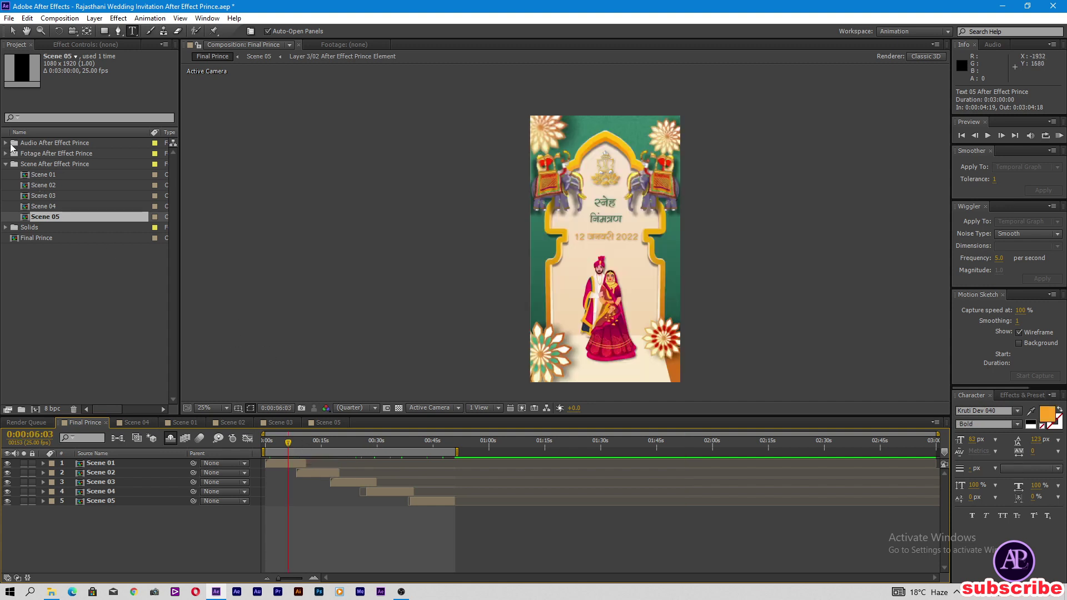
click(7, 143)
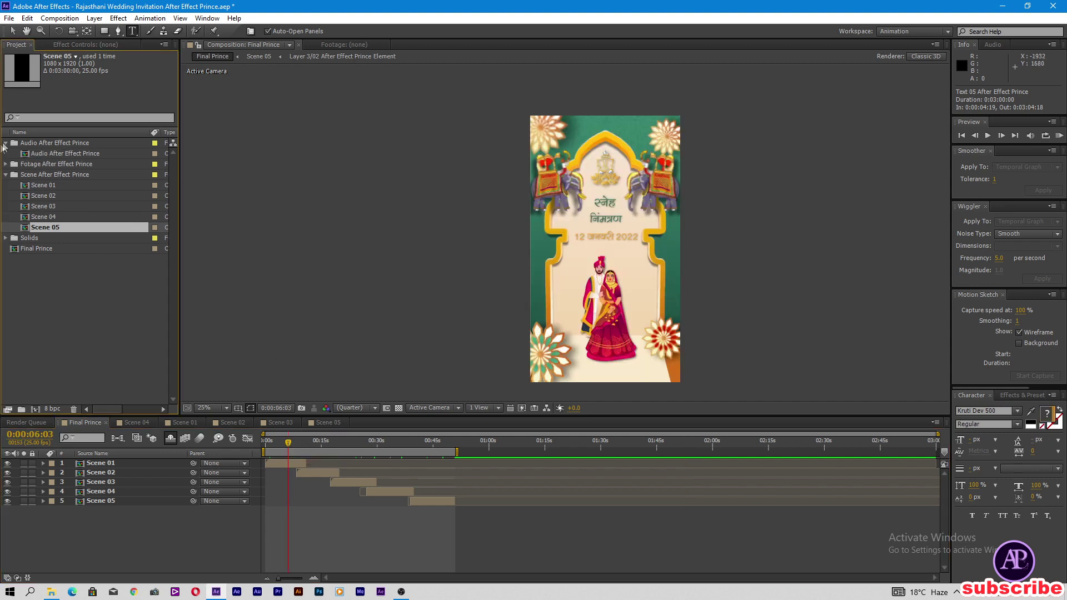
click(71, 155)
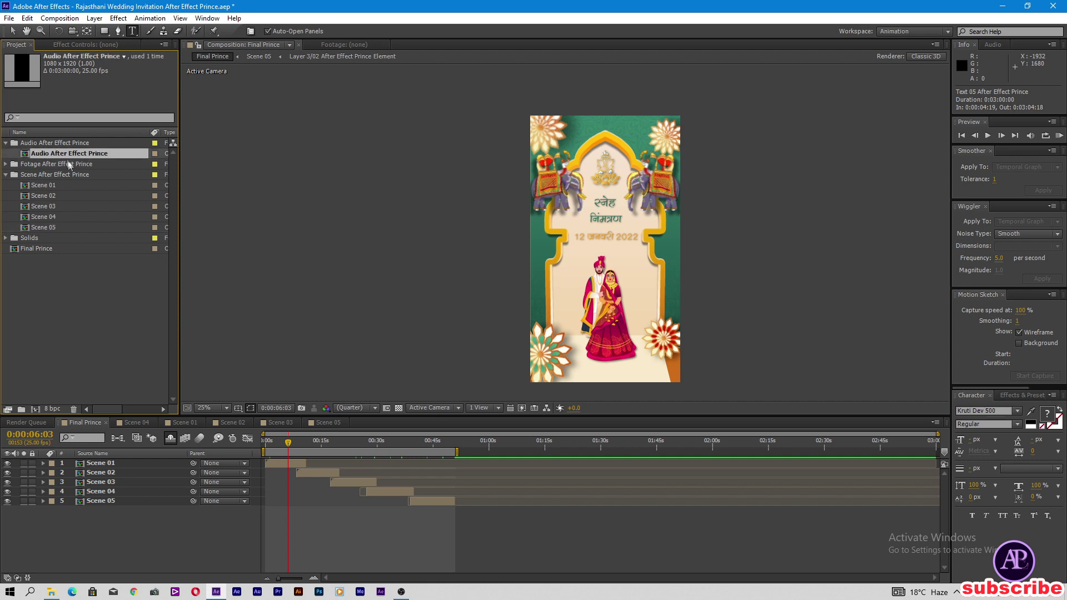
double_click(69, 155)
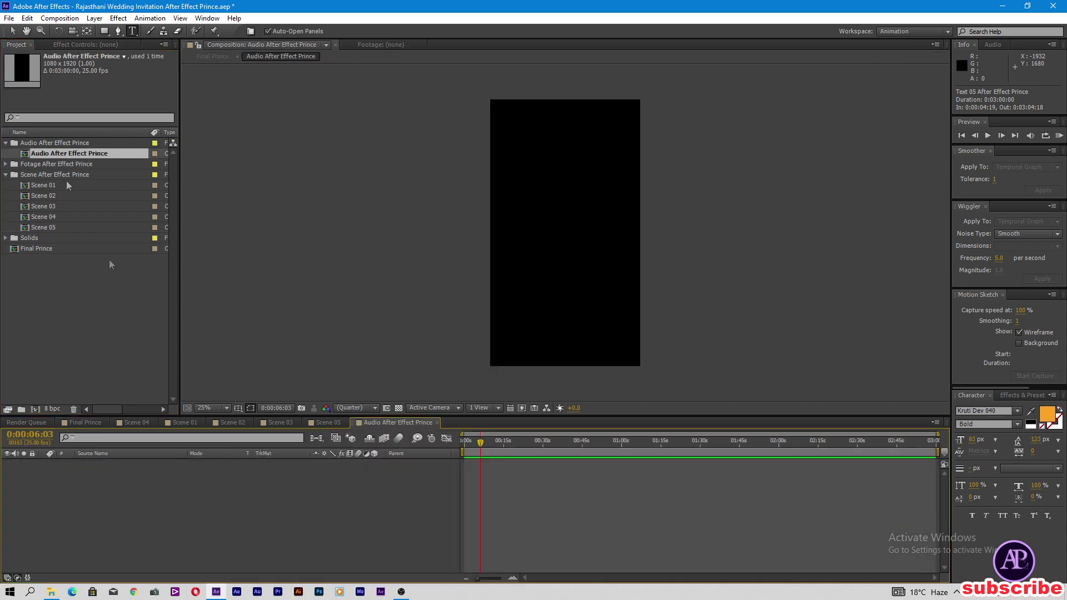
click(551, 441)
key(v)
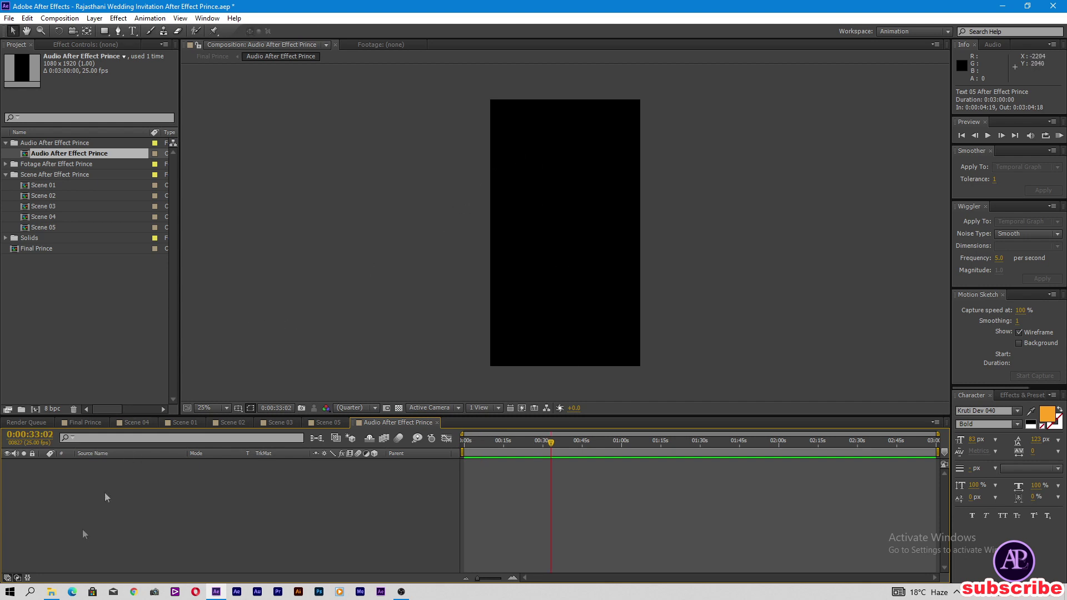
Step: Import bensound-ukulele.mp3 from the E: drive prince folder into the project
click(51, 592)
click(50, 285)
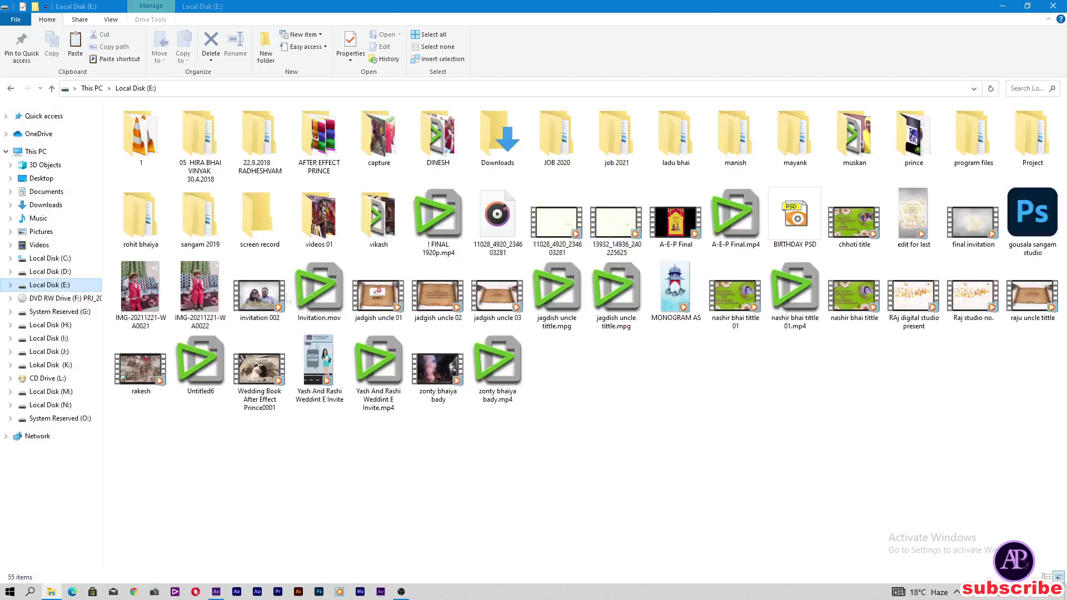
double_click(914, 137)
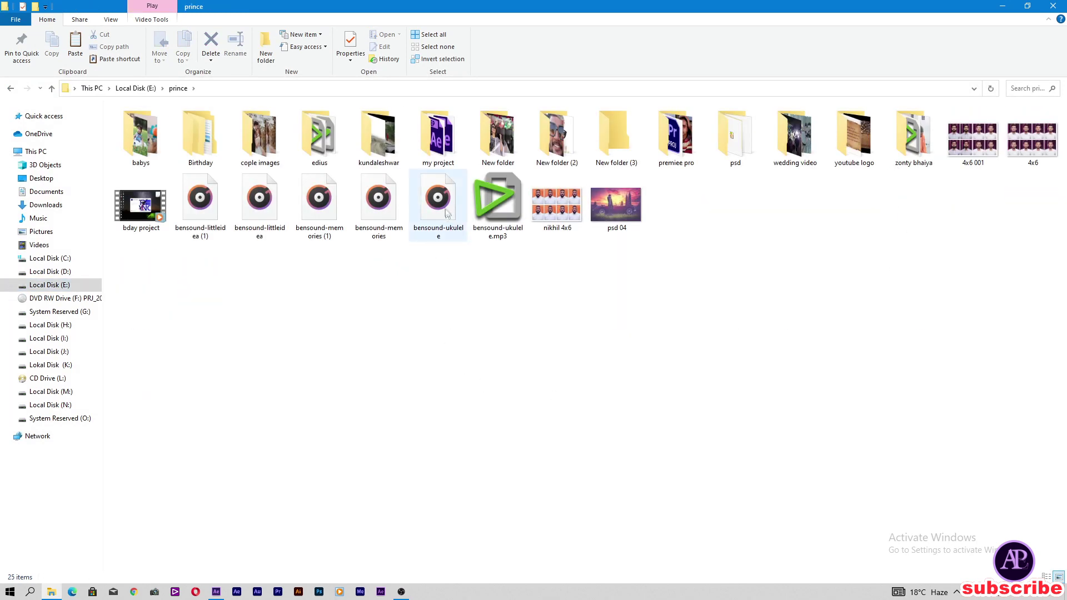
drag(446, 213, 118, 312)
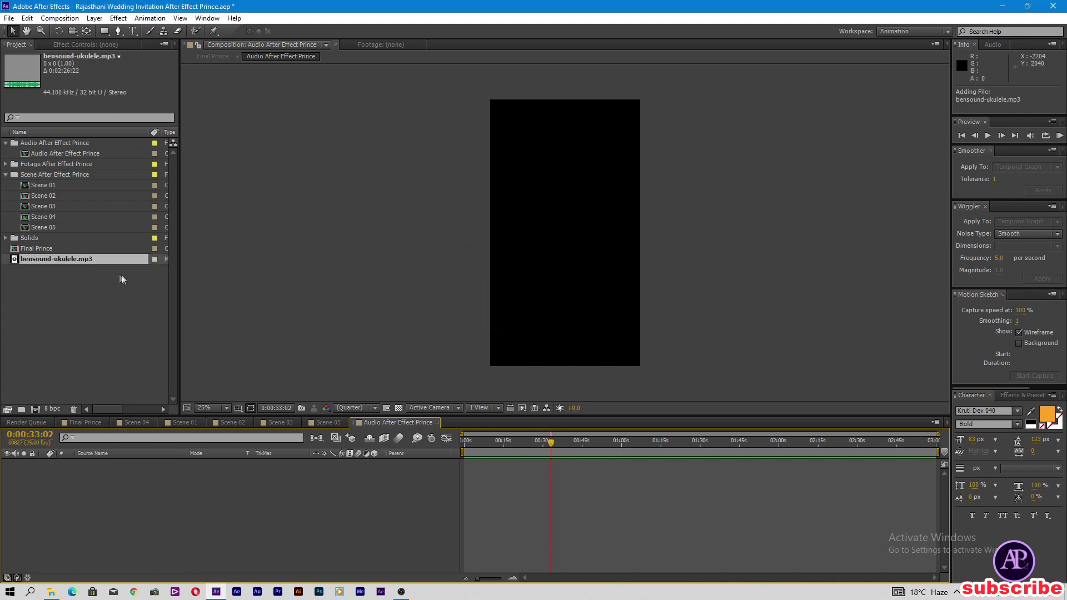
Step: Place bensound-ukulele.mp3 on the audio comp timeline, then park Final Prince near 0:00:15:13
drag(96, 262, 109, 521)
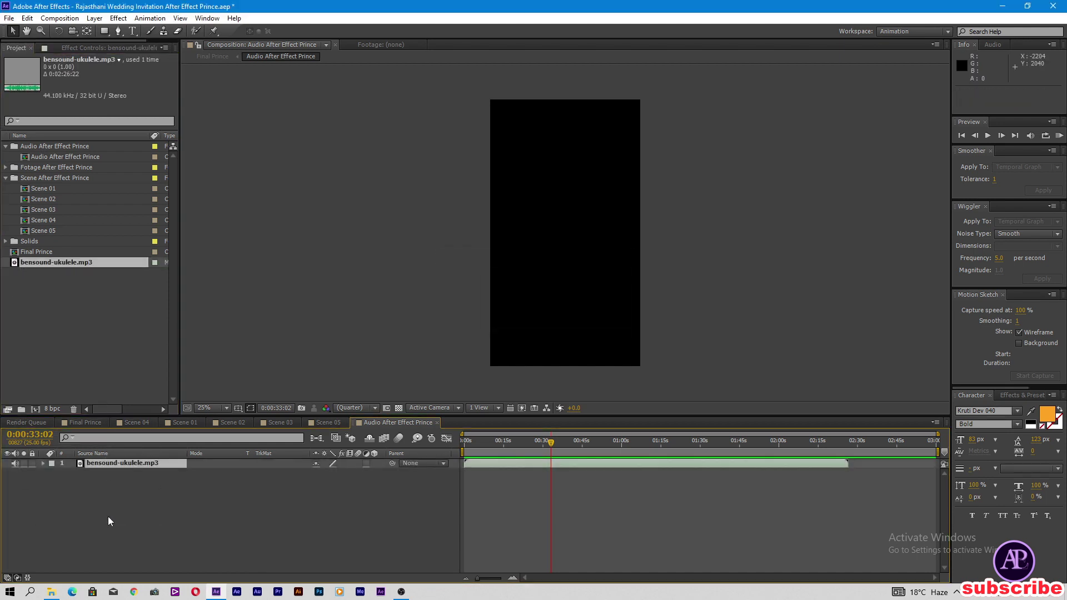
click(80, 422)
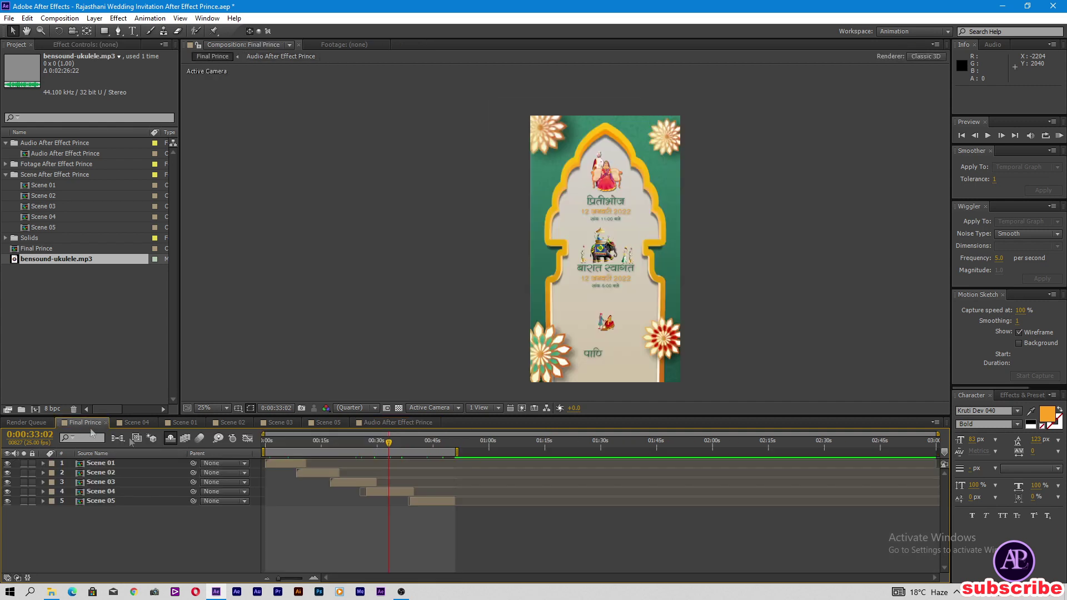
click(322, 443)
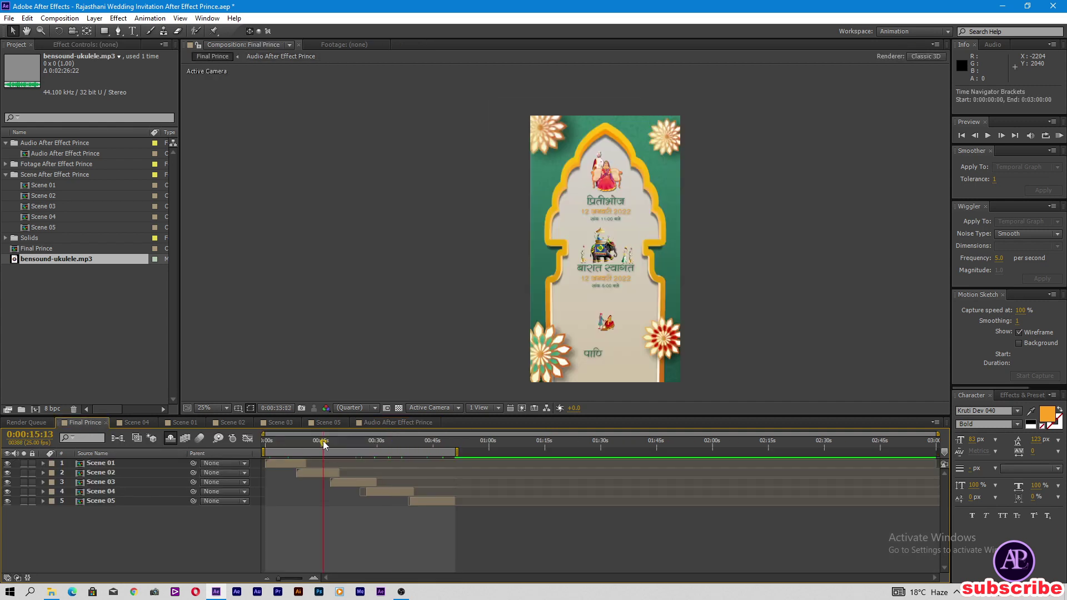
Step: Add the Final Prince composition to the Render Queue
click(9, 17)
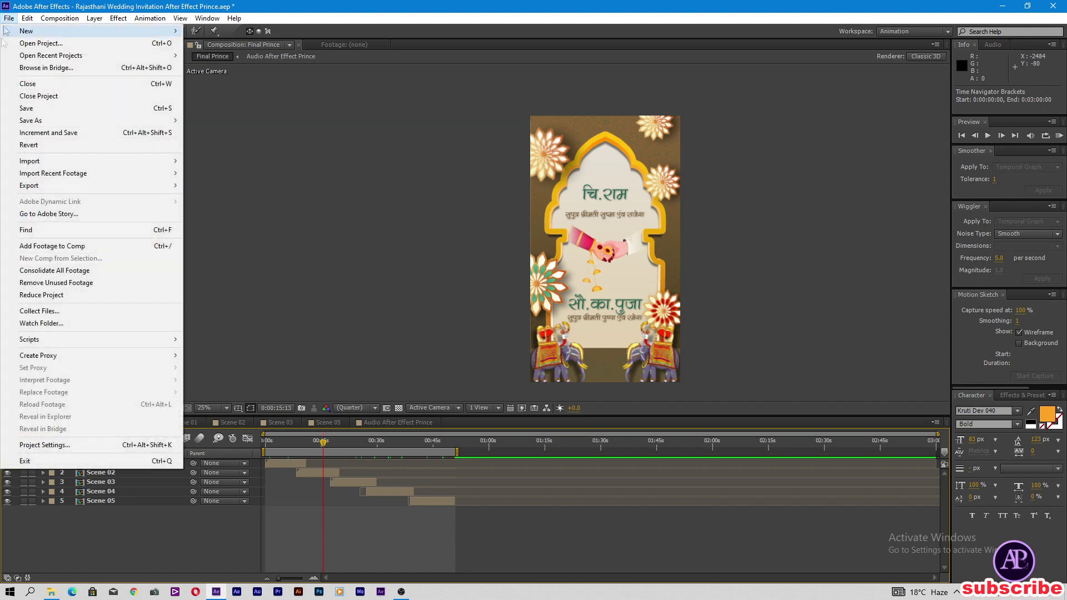
mouse_move(69, 191)
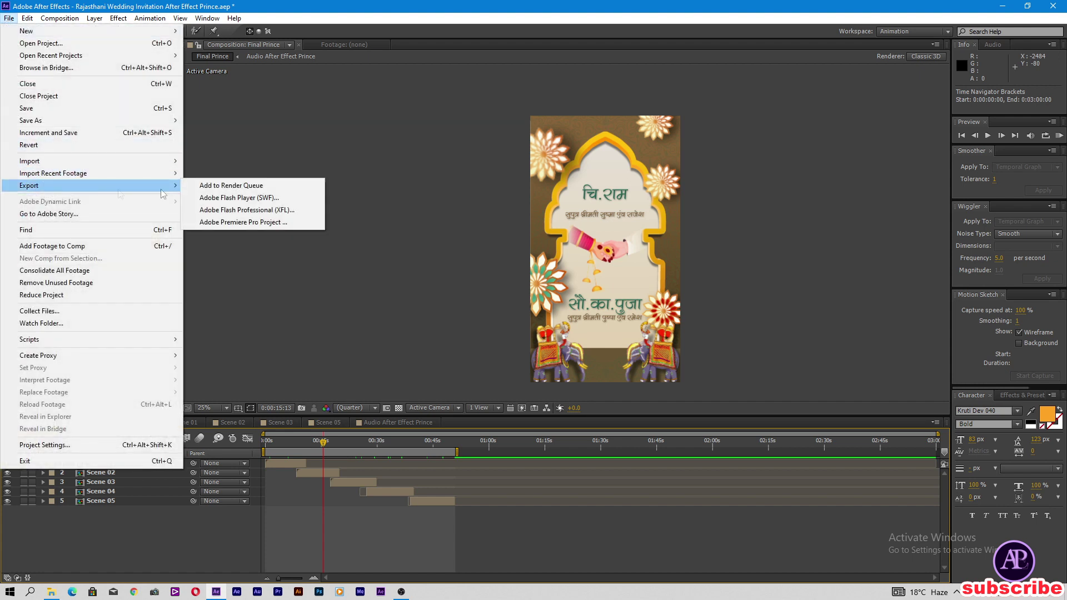
click(237, 184)
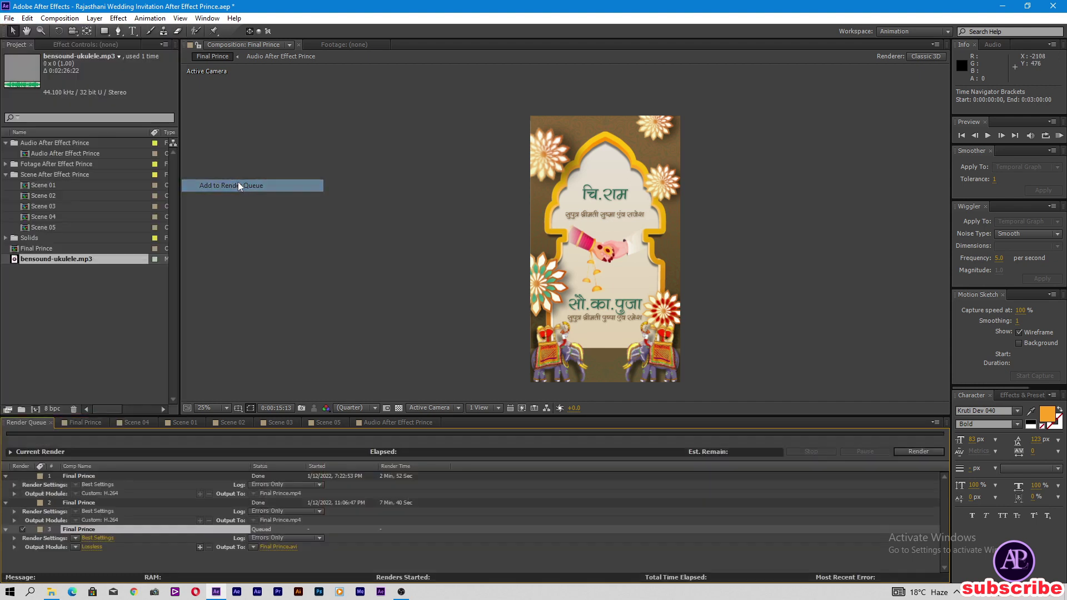
Step: Set the output module format to H.264 with audio output enabled
click(96, 546)
click(503, 198)
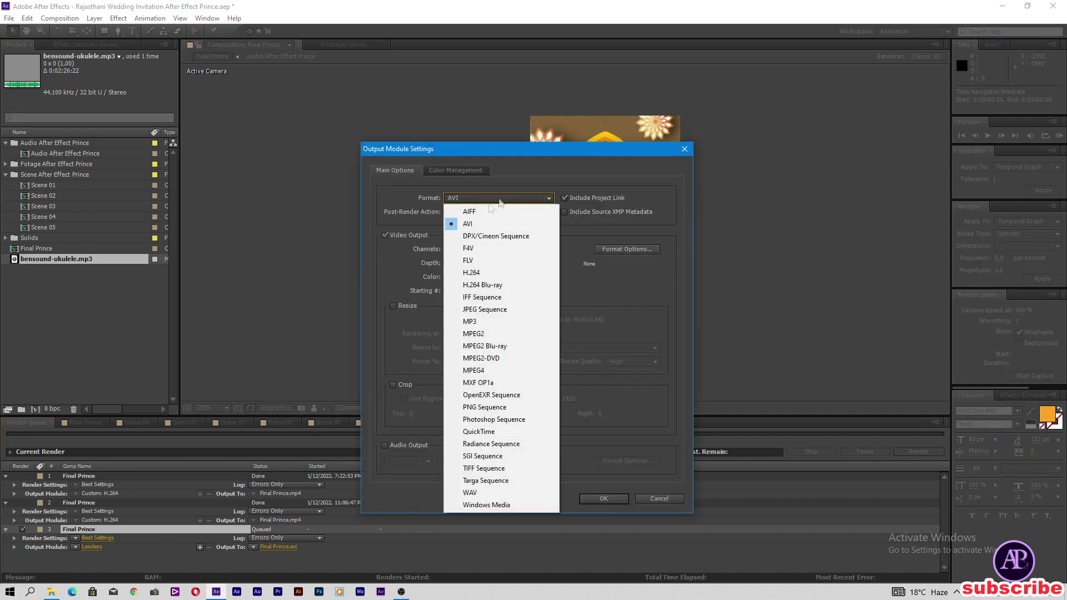
click(489, 274)
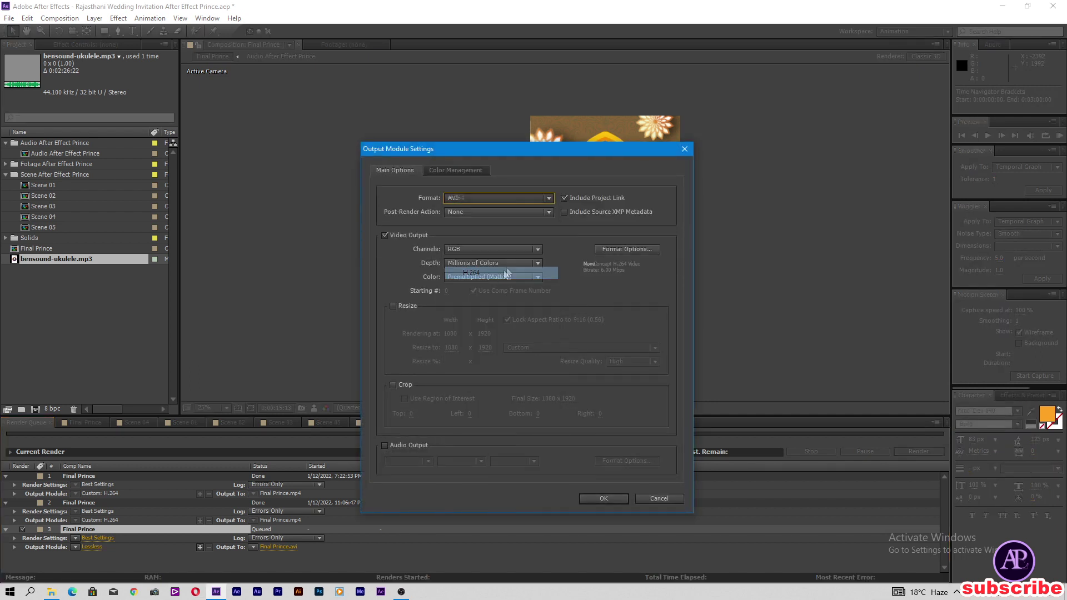
click(409, 444)
click(603, 499)
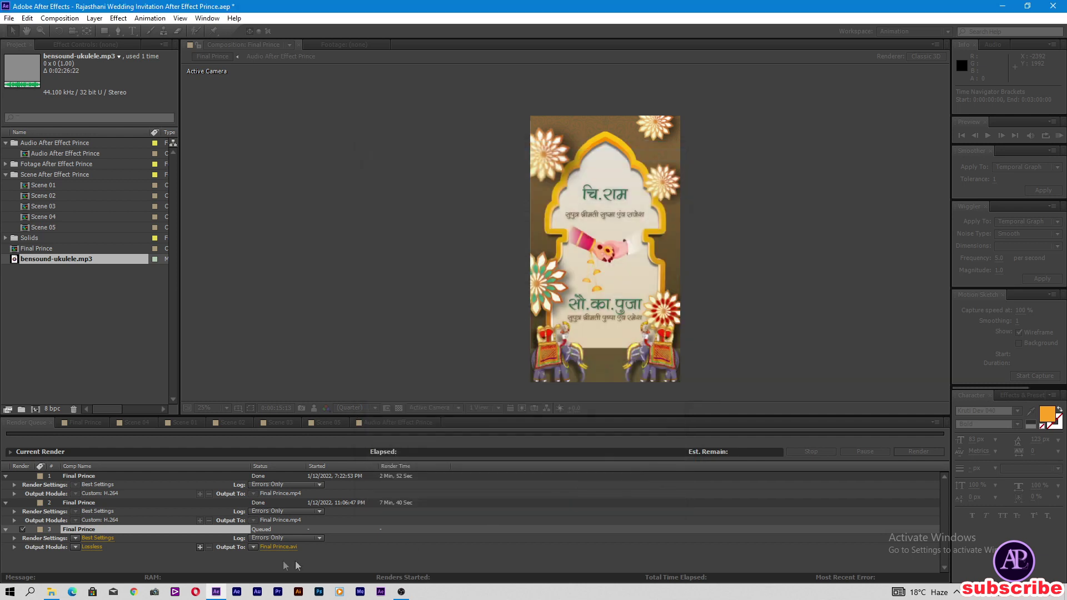
Step: Set the third Final Prince render's output file name to 'Rajasthani Wedding Invitation.mp4'
click(286, 547)
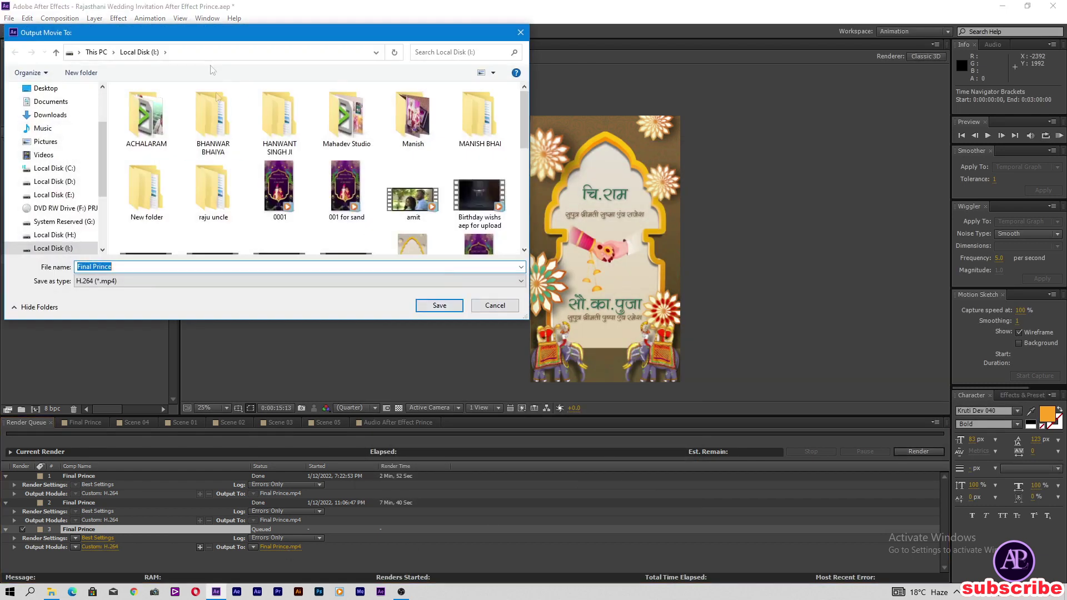
scroll(225, 116, down, 5)
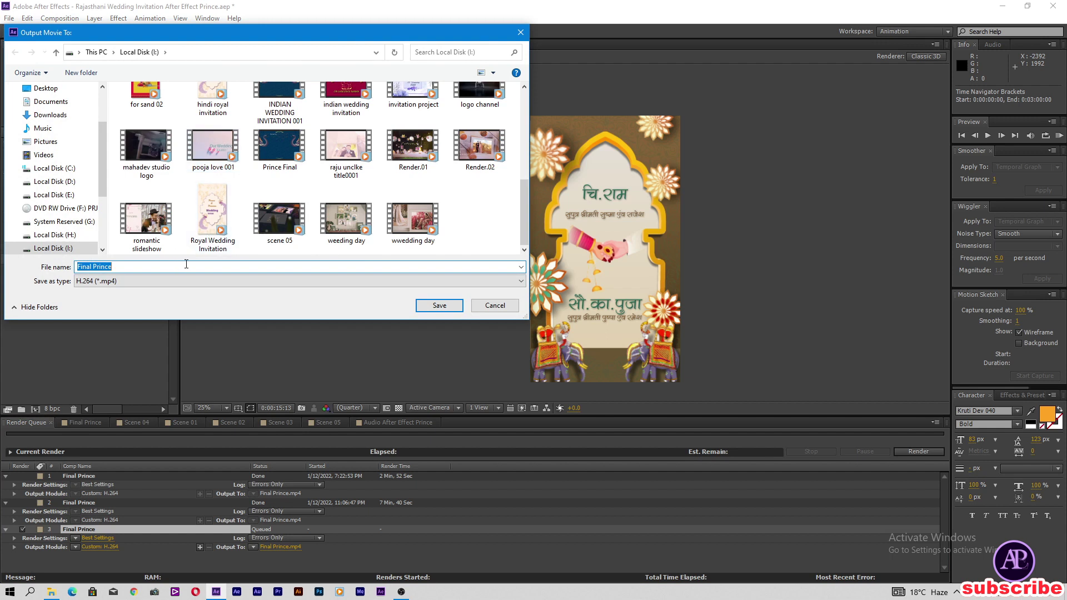
text(Rajasthani Wedding Invitation)
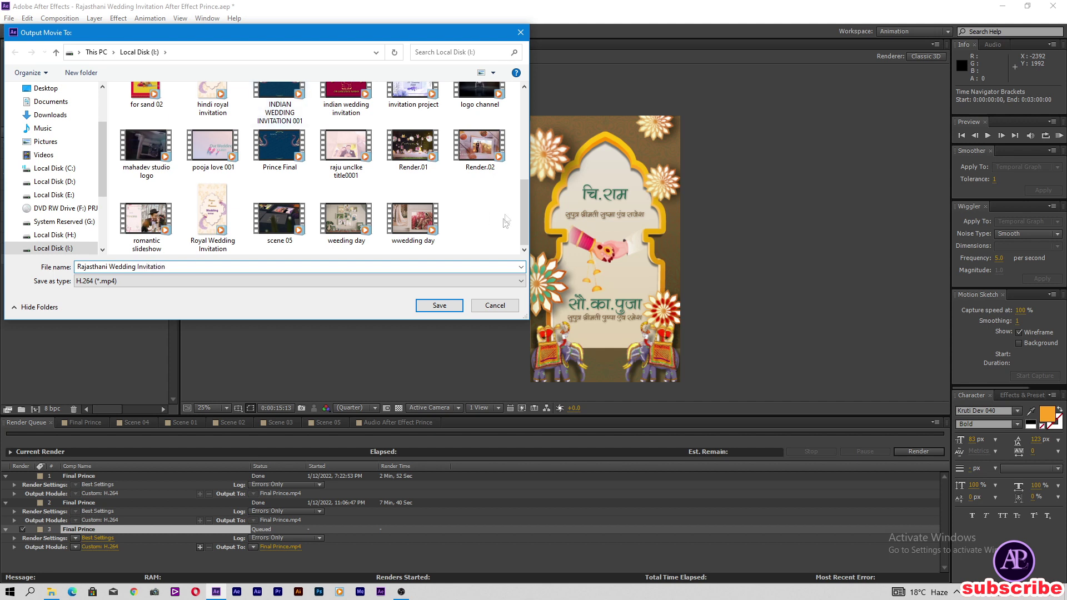
click(438, 305)
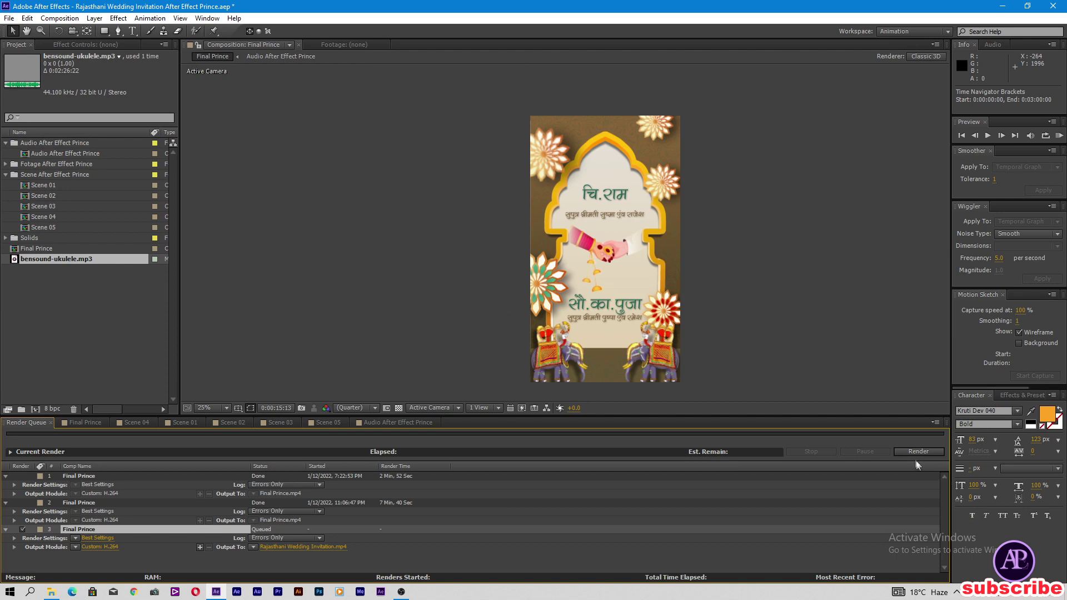